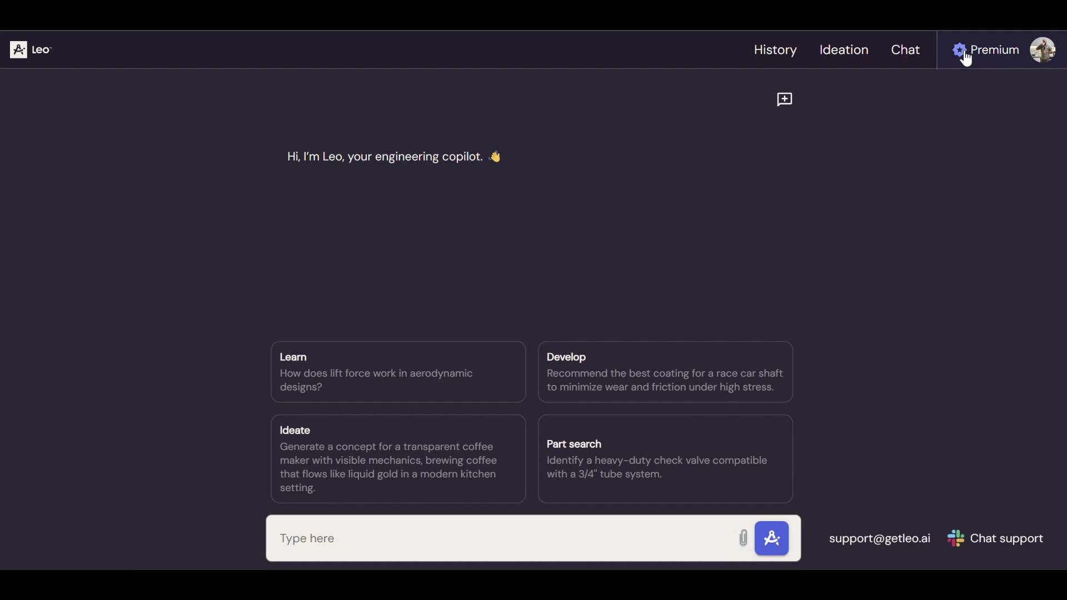
Step: Check the account menu, then look at the Ideation workspace and return to Chat
{"action": "left_click", "coordinate": [1028, 58]}
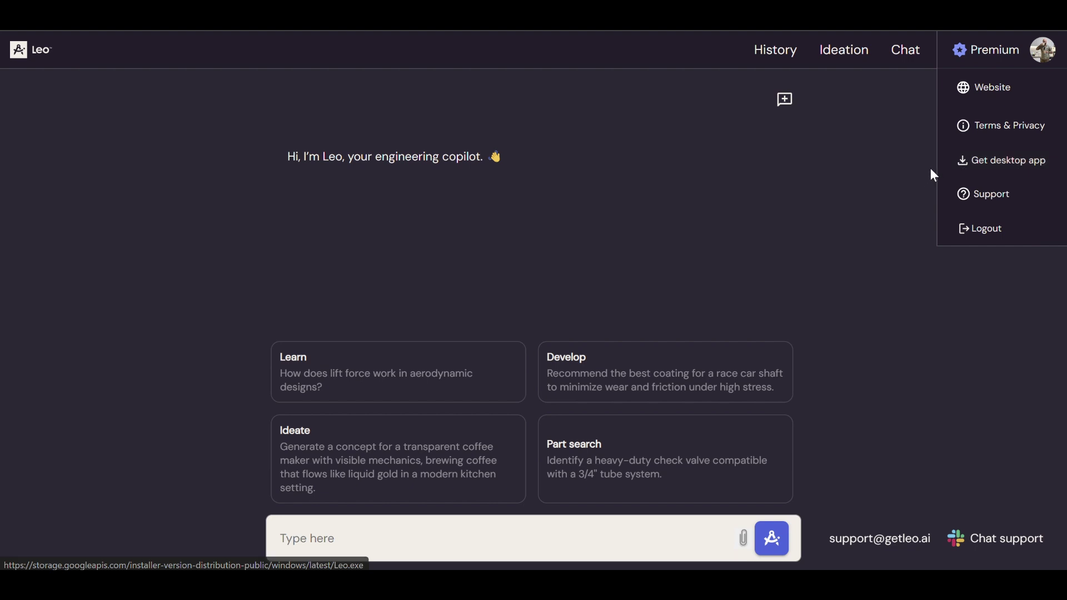
{"action": "left_click", "coordinate": [869, 162]}
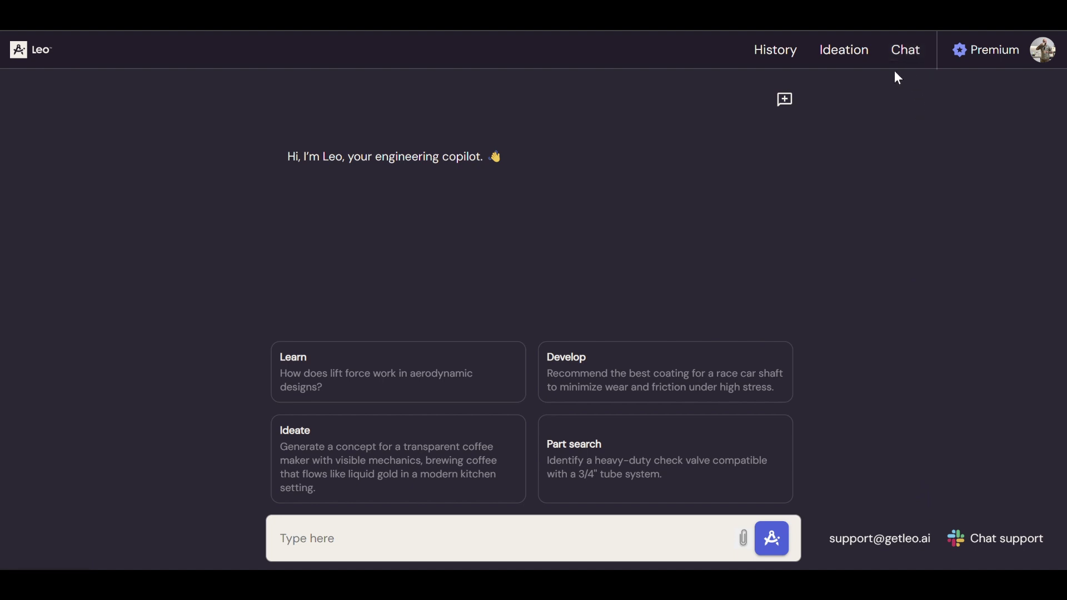
{"action": "left_click", "coordinate": [839, 59]}
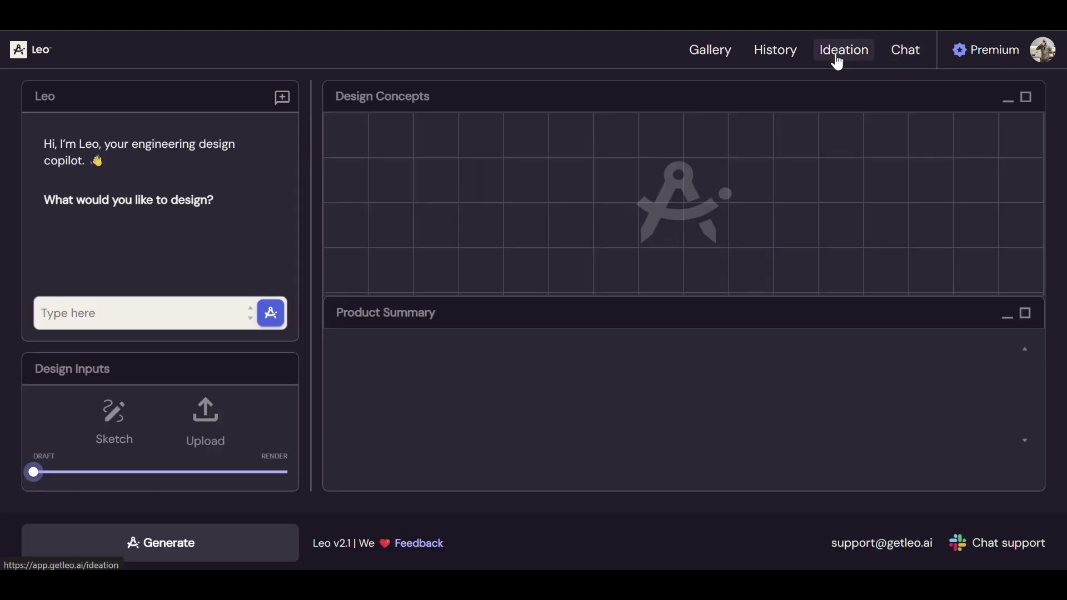
{"action": "left_click", "coordinate": [909, 61]}
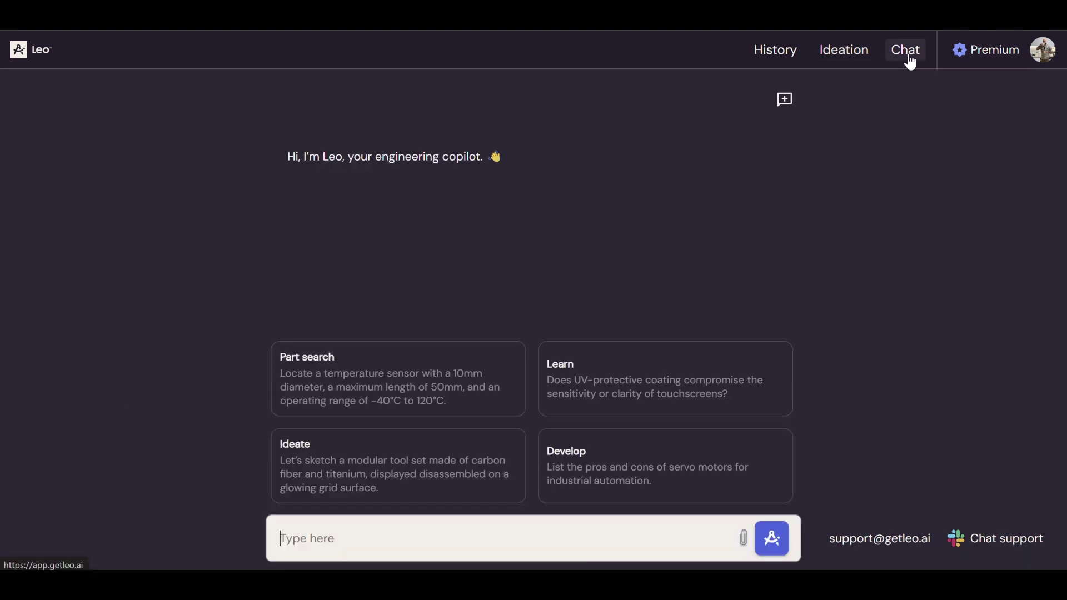
Step: Browse the past chat history list, then close the history sidebar
{"action": "left_click", "coordinate": [775, 58]}
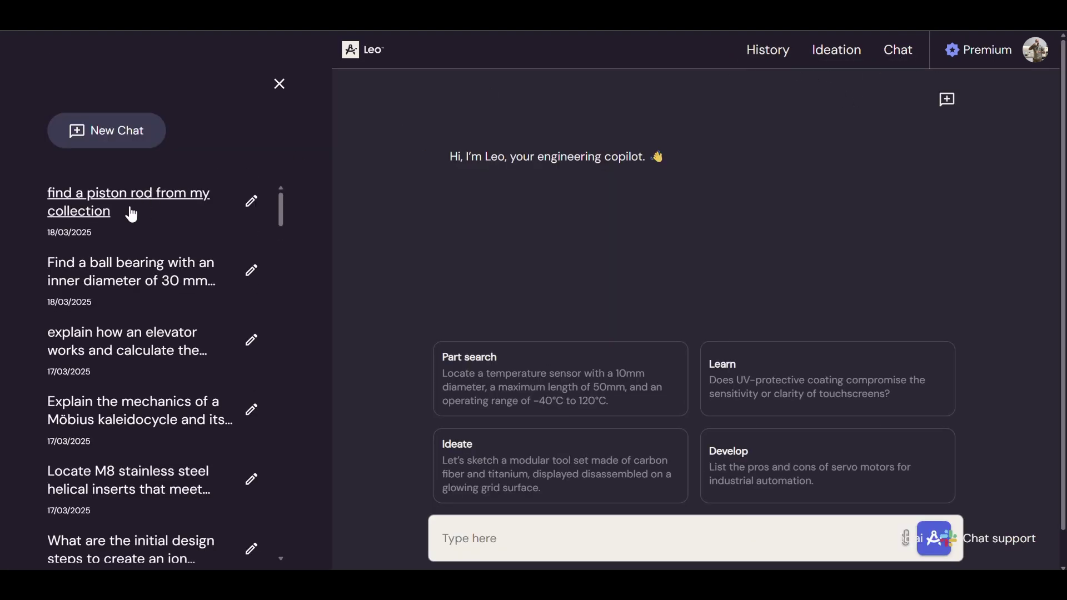
{"action": "scroll", "coordinate": [146, 223], "scroll_direction": "down", "scroll_amount": 8}
{"action": "scroll", "coordinate": [162, 266], "scroll_direction": "down", "scroll_amount": 4}
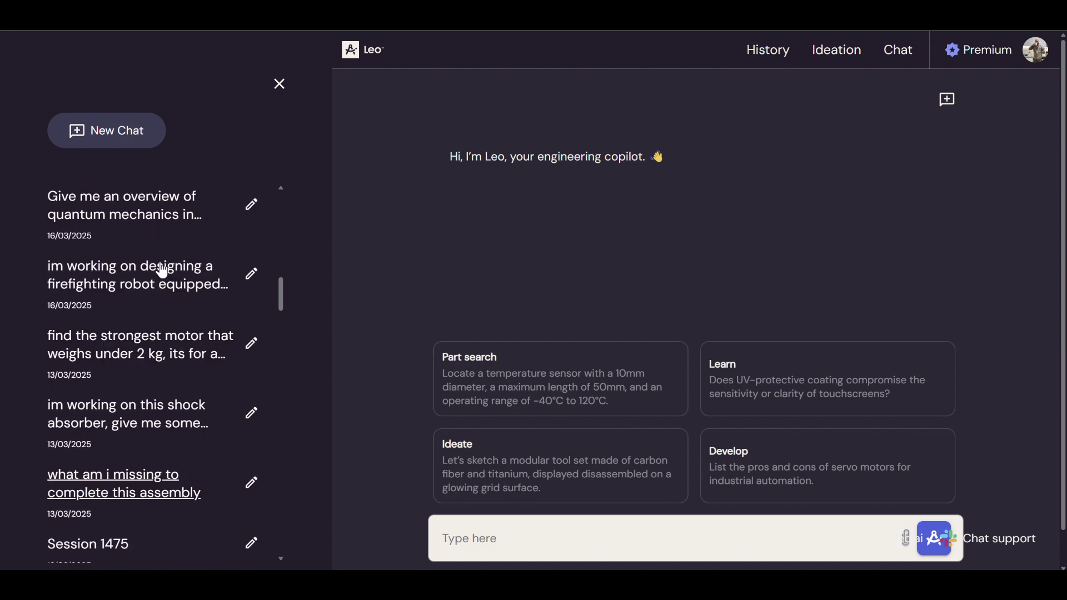
{"action": "scroll", "coordinate": [160, 285], "scroll_direction": "up", "scroll_amount": 12}
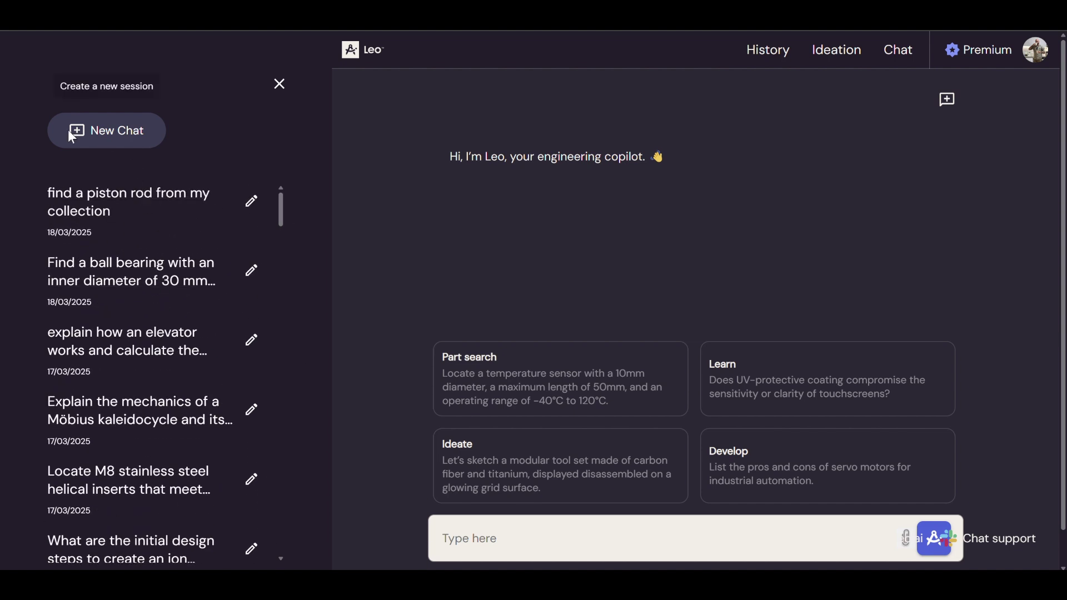
{"action": "left_click", "coordinate": [280, 84]}
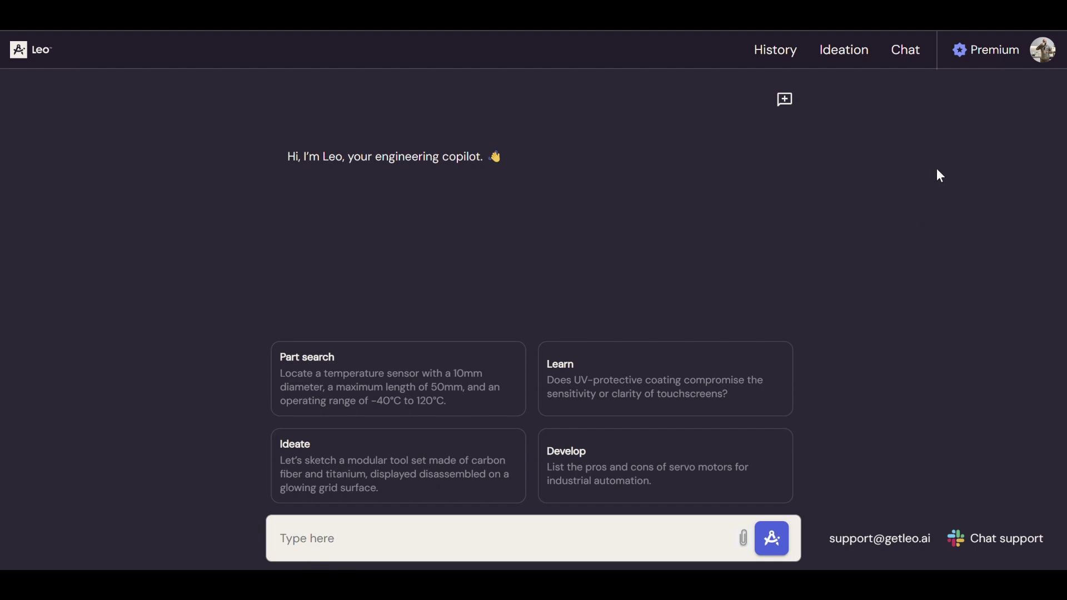
{"action": "left_click", "coordinate": [367, 541]}
Step: Ask Leo whether a robotic vehicle crossing debris needs wheeled or tracked suspension, and what alternatives exist
{"action": "type", "text": "im working on a robot"}
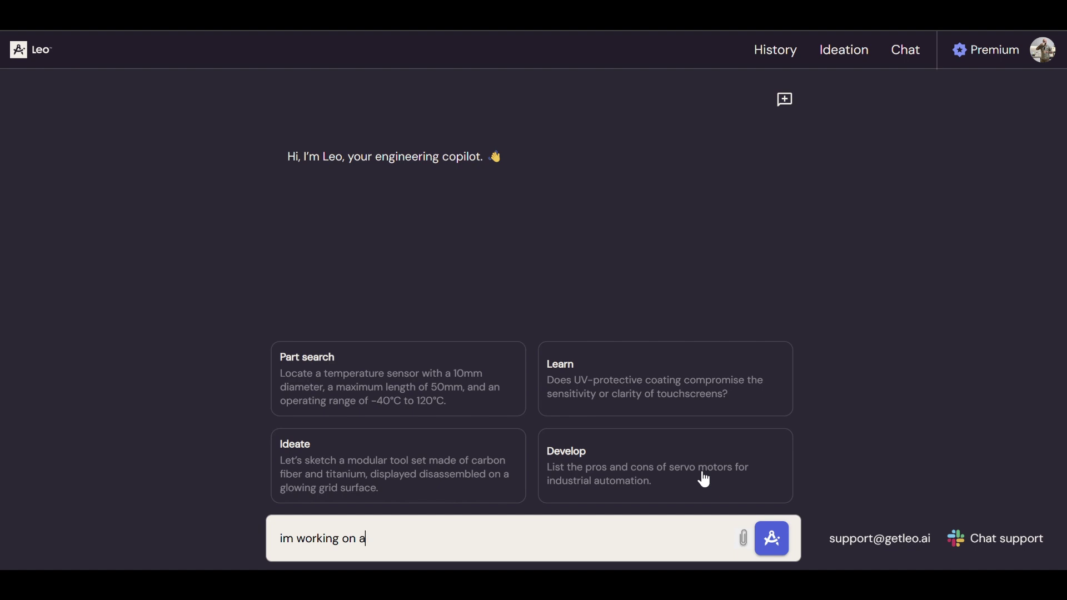
{"action": "key", "text": "BackSpace"}
{"action": "key", "text": "BackSpace"}
{"action": "key", "text": "BackSpace"}
{"action": "key", "text": "BackSpace"}
{"action": "key", "text": "BackSpace"}
{"action": "type", "text": "autonimoun"}
{"action": "key", "text": "BackSpace"}
{"action": "key", "text": "BackSpace"}
{"action": "key", "text": "BackSpace"}
{"action": "key", "text": "BackSpace"}
{"action": "key", "text": "BackSpace"}
{"action": "key", "text": "BackSpace"}
{"action": "key", "text": "BackSpace"}
{"action": "key", "text": "BackSpace"}
{"action": "key", "text": "BackSpace"}
{"action": "key", "text": "BackSpace"}
{"action": "type", "text": "robotic vehicle i n"}
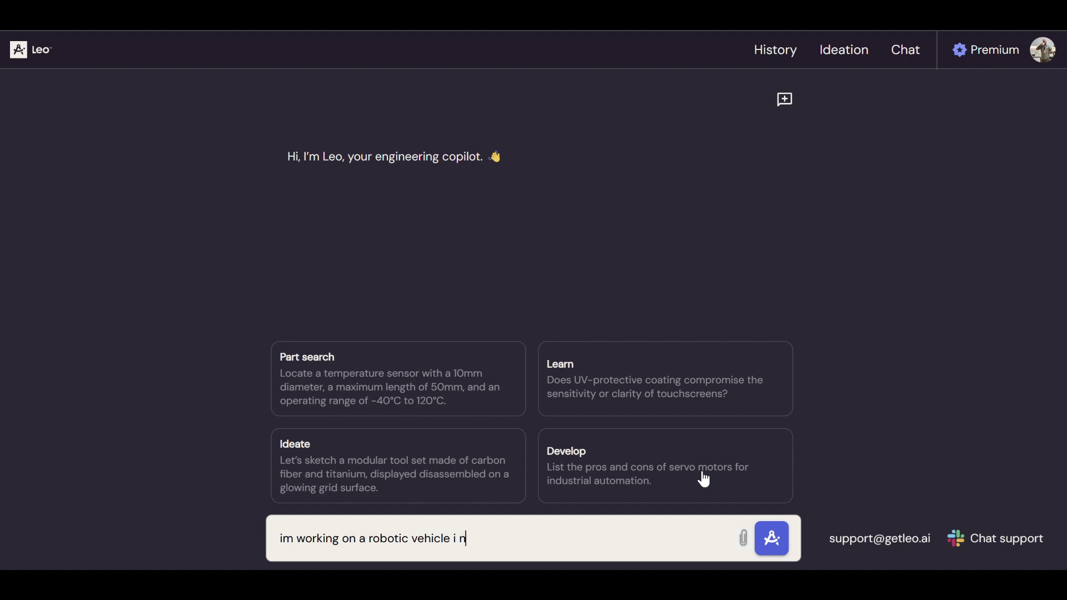
{"action": "type", "text": "eed help designing the susp"}
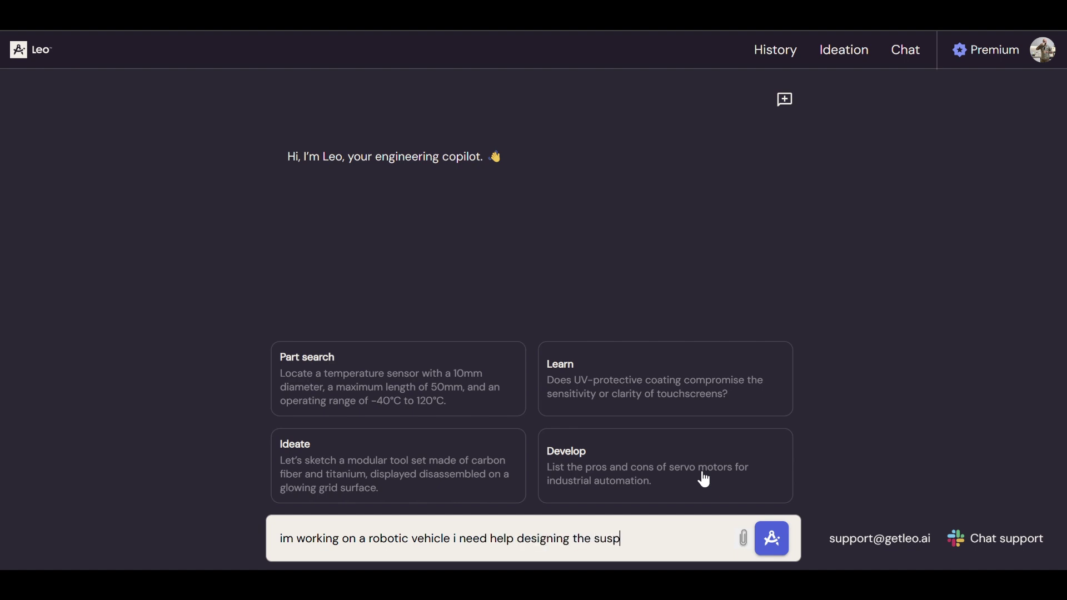
{"action": "type", "text": "ension system. its meant to tr"}
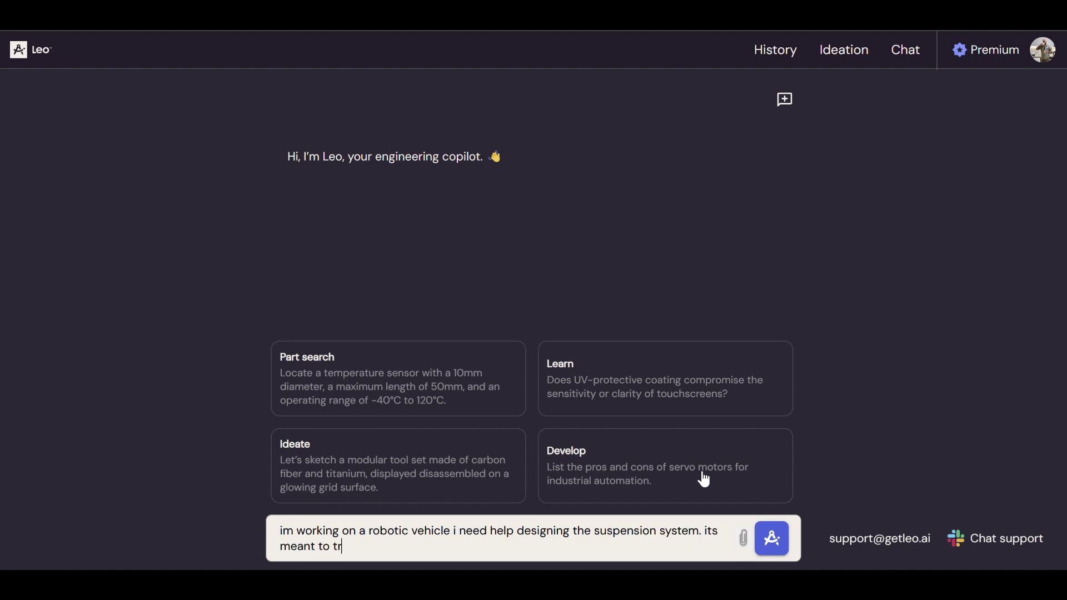
{"action": "type", "text": "avel through debris"}
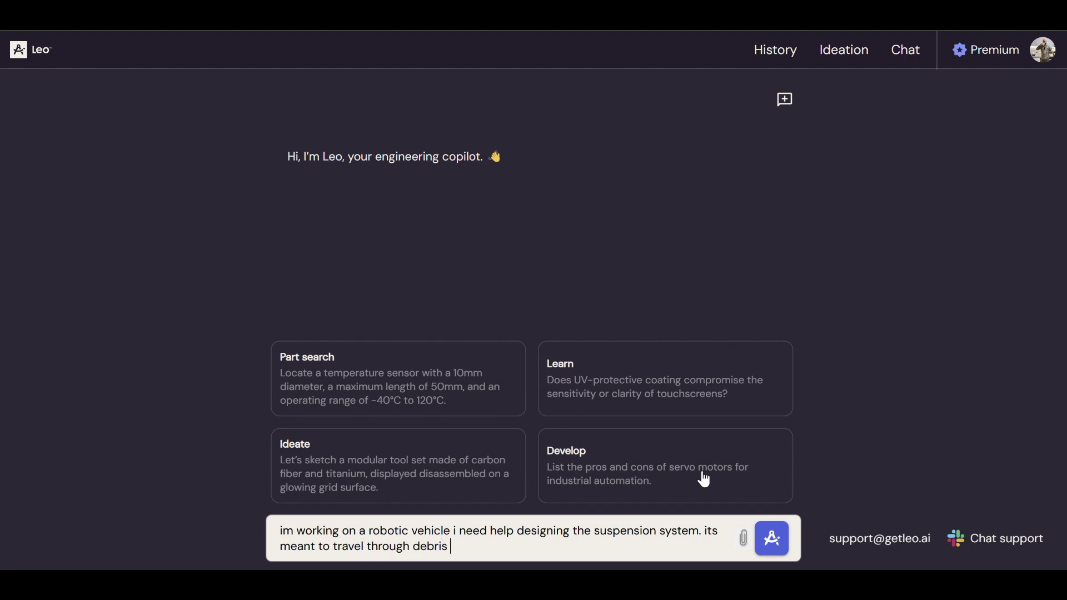
{"action": "type", "text": " easily - what would"}
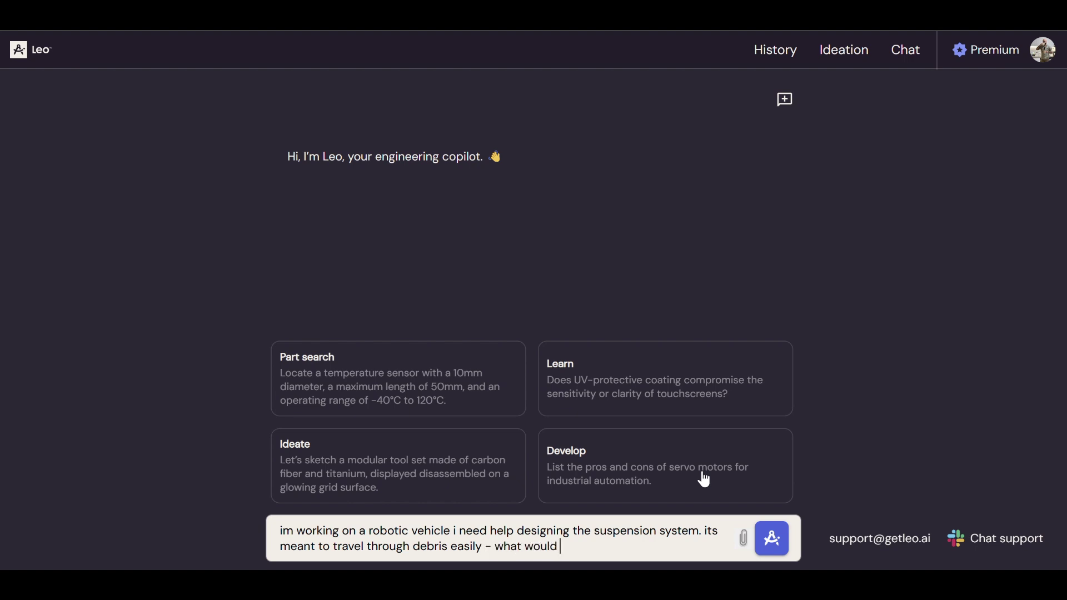
{"action": "type", "text": " you recommend wh"}
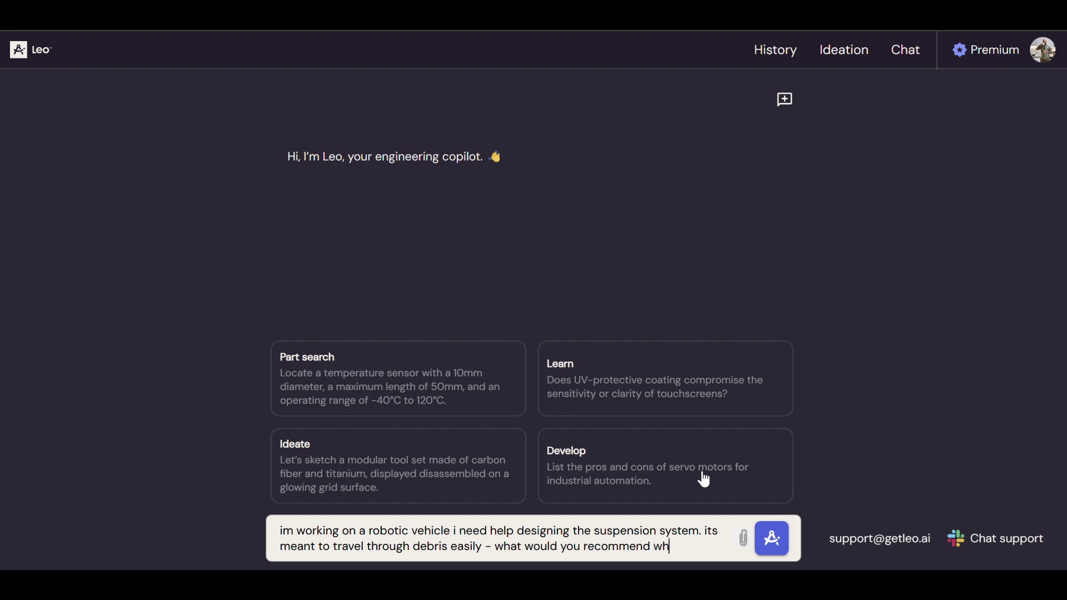
{"action": "type", "text": "eeled or tra"}
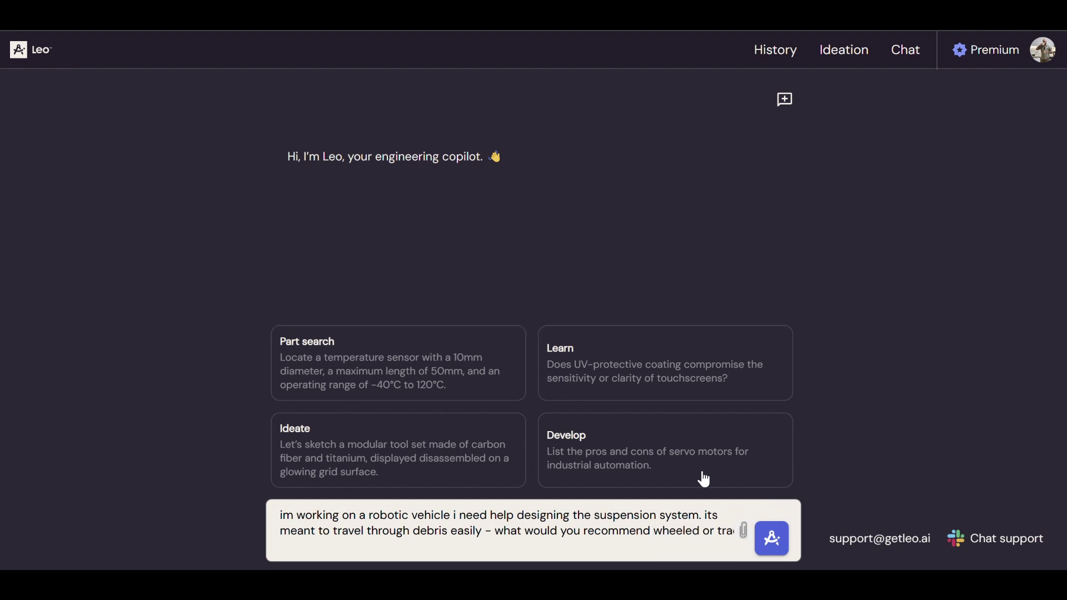
{"action": "type", "text": "cked? what other"}
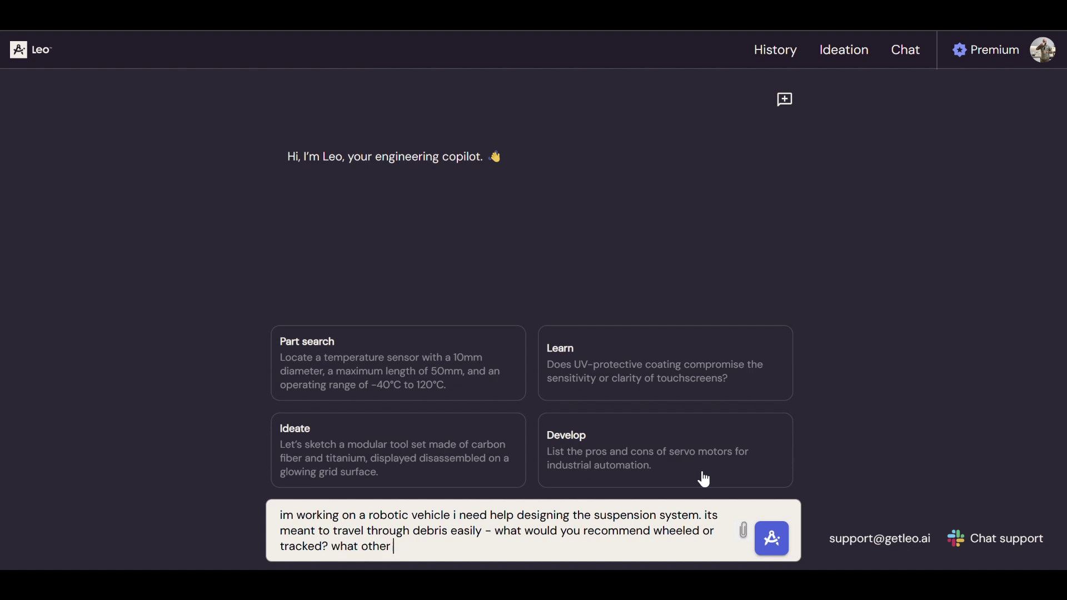
{"action": "type", "text": " types of suspension"}
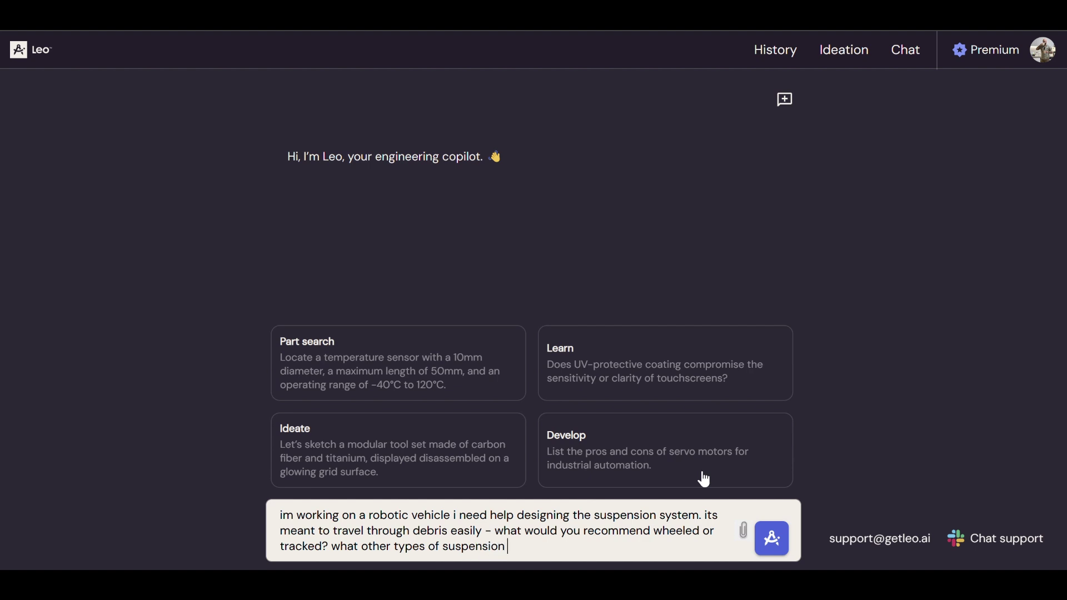
{"action": "type", "text": " should i consider?"}
{"action": "key", "text": "Return"}
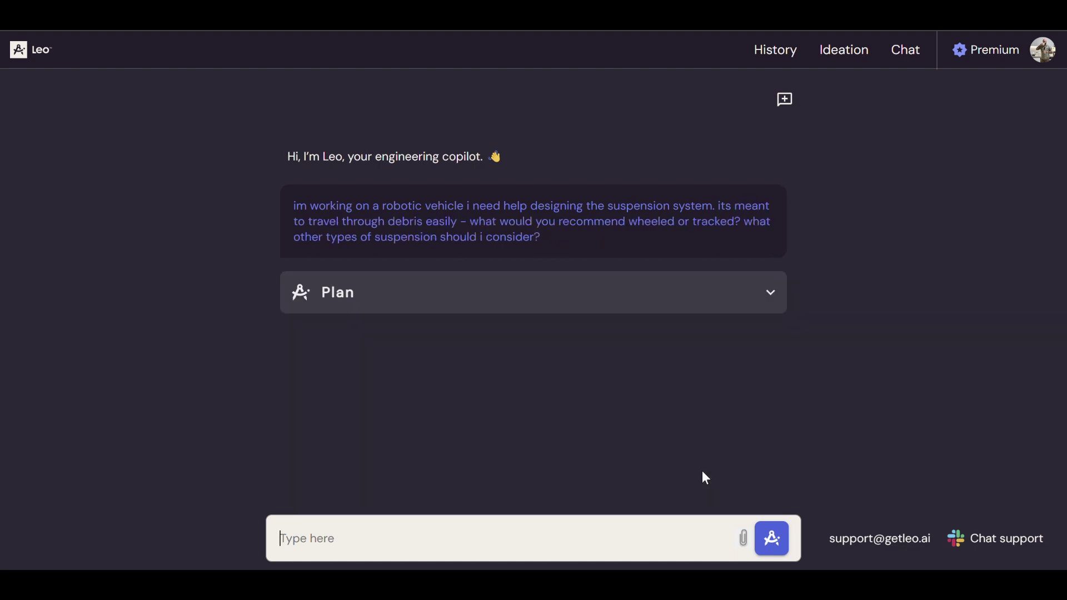
Step: Expand Leo's two-step Plan, read the wheeled suspension pros and cons, and show citation 2's source
{"action": "left_click", "coordinate": [764, 294]}
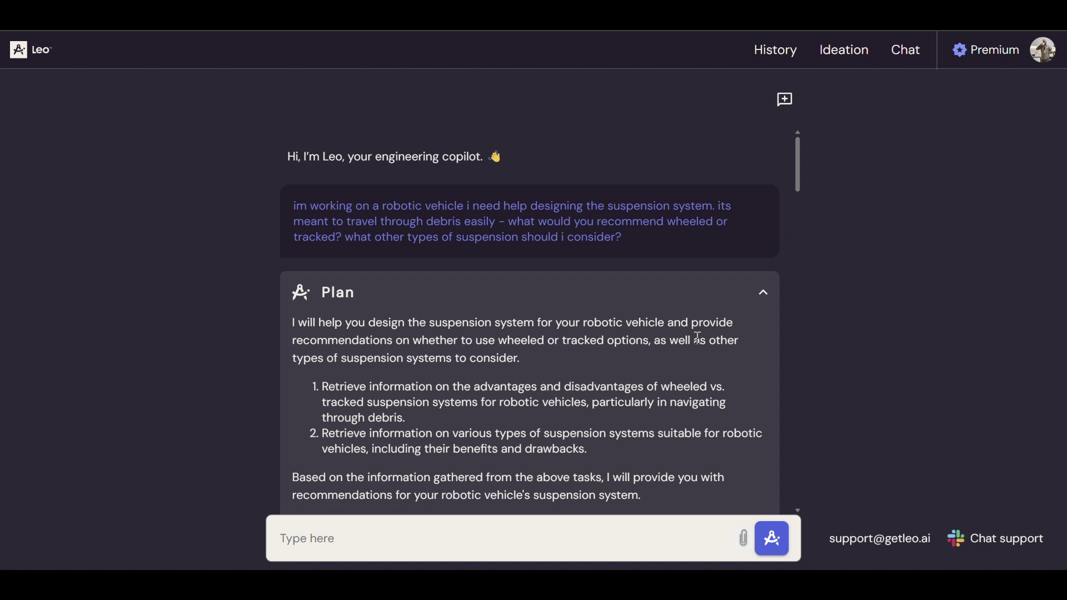
{"action": "scroll", "coordinate": [328, 317], "scroll_direction": "down", "scroll_amount": 2}
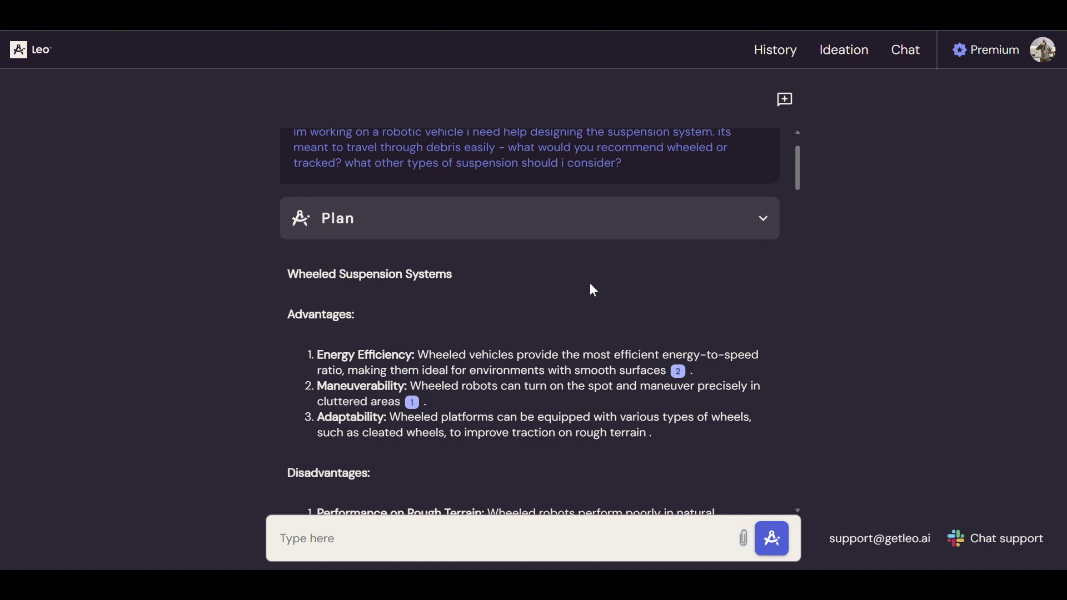
{"action": "scroll", "coordinate": [342, 316], "scroll_direction": "down", "scroll_amount": 1}
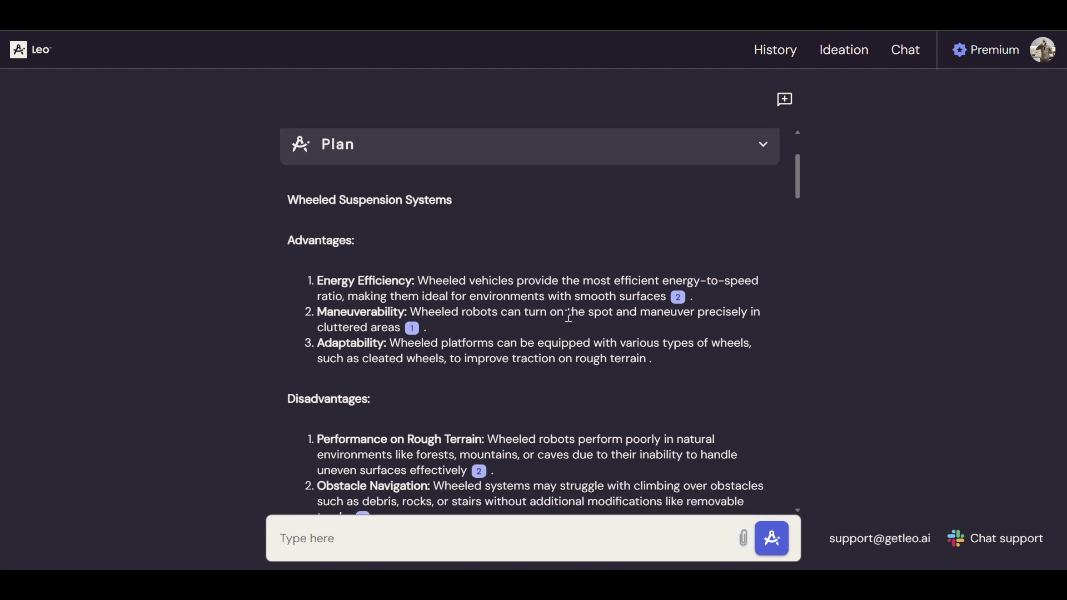
{"action": "mouse_move", "coordinate": [679, 298]}
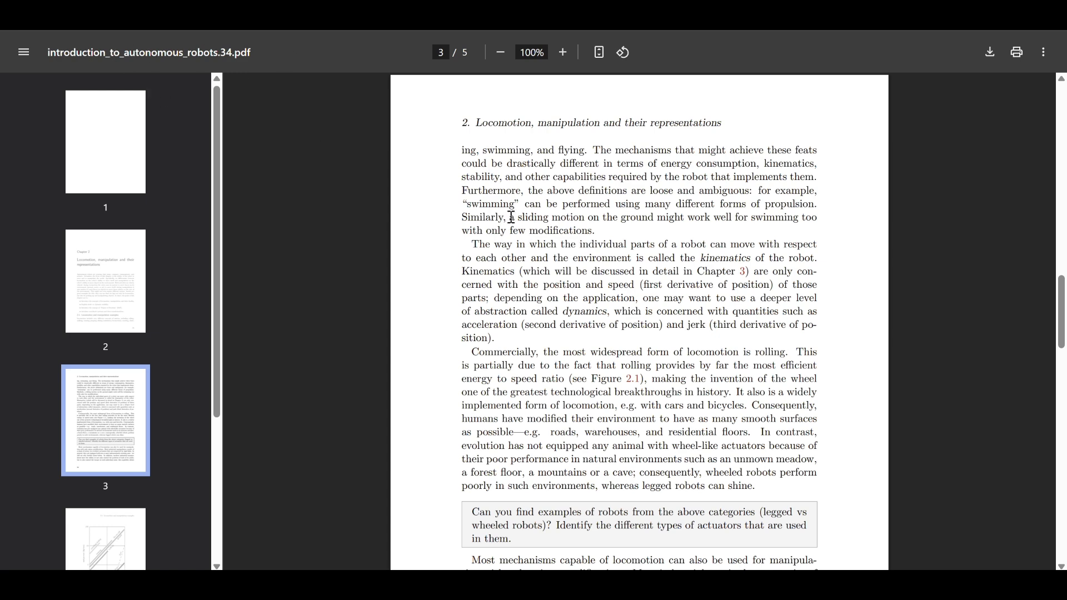
Step: Scroll through the cited PDF's page on wheeled locomotion and Figure 2.1
{"action": "scroll", "coordinate": [661, 199], "scroll_direction": "down", "scroll_amount": 5}
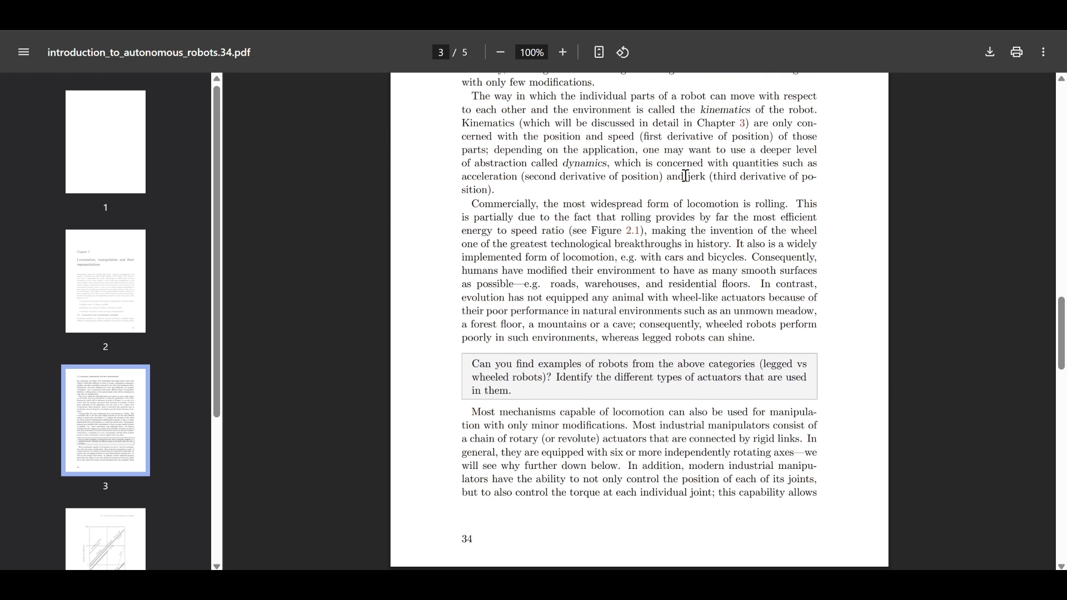
{"action": "scroll", "coordinate": [687, 175], "scroll_direction": "down", "scroll_amount": 9}
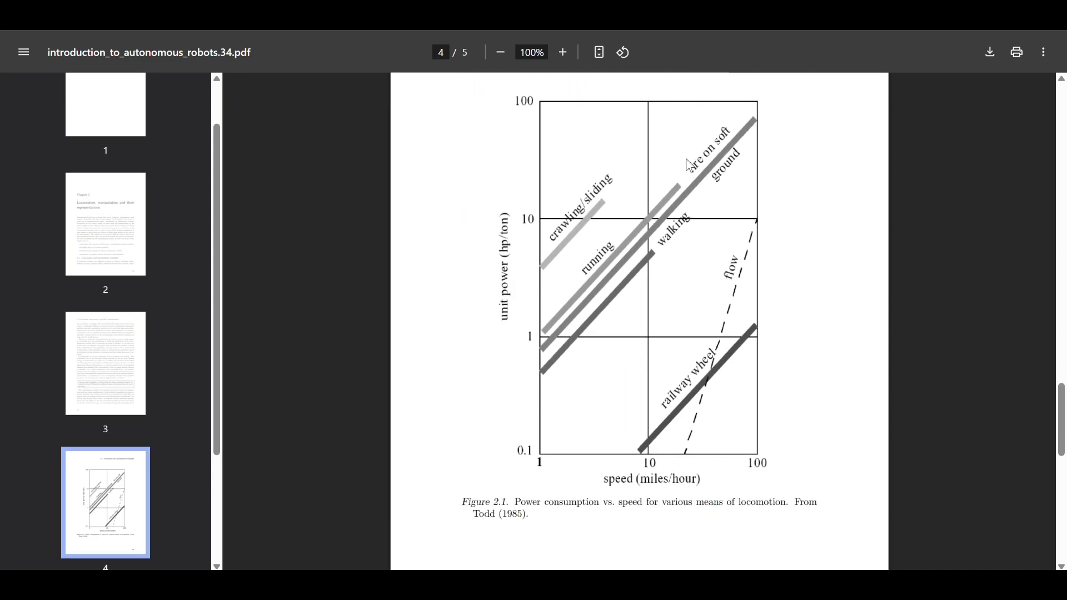
{"action": "scroll", "coordinate": [688, 172], "scroll_direction": "up", "scroll_amount": 16}
{"action": "scroll", "coordinate": [678, 234], "scroll_direction": "up", "scroll_amount": 3}
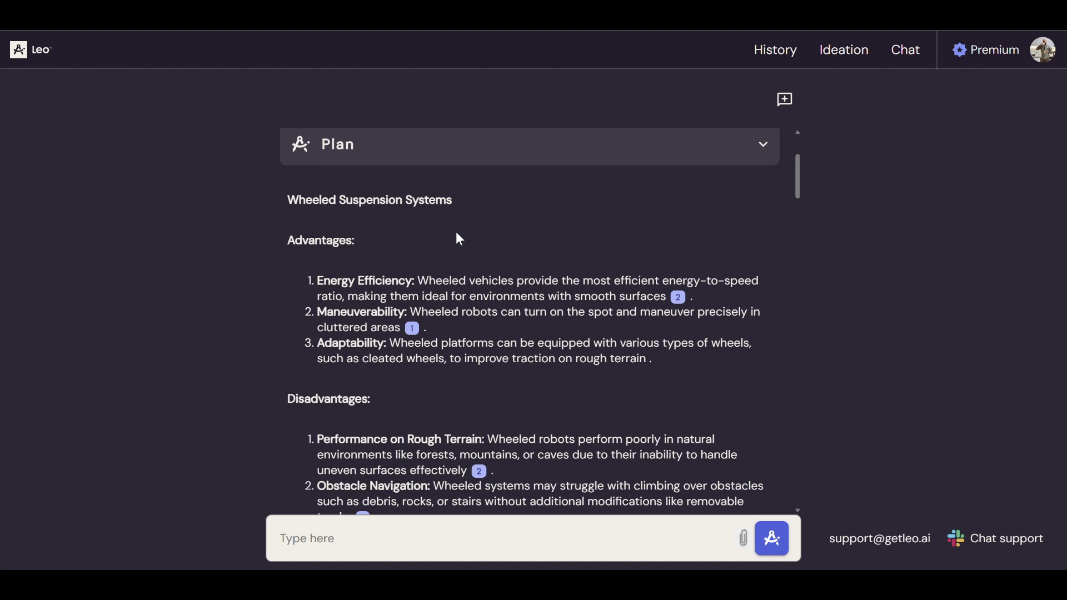
{"action": "scroll", "coordinate": [541, 302], "scroll_direction": "down", "scroll_amount": 3}
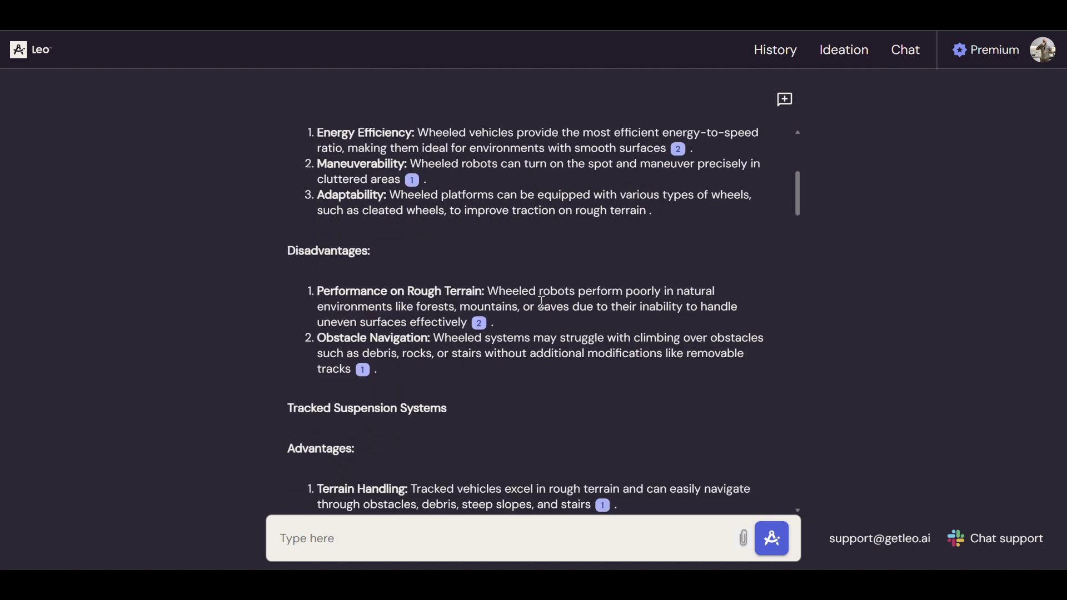
{"action": "scroll", "coordinate": [541, 301], "scroll_direction": "down", "scroll_amount": 2}
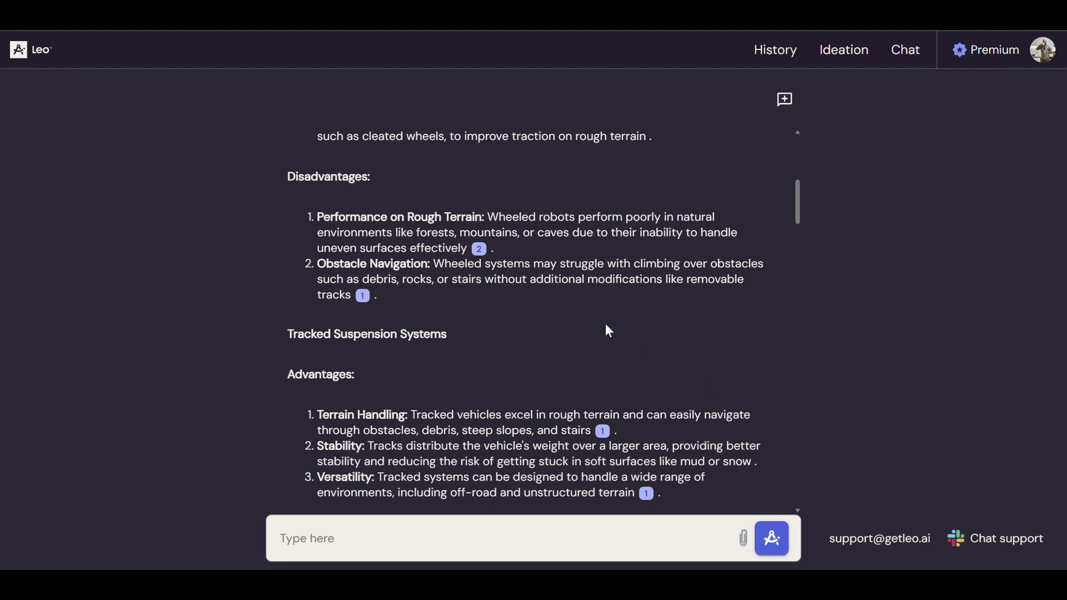
{"action": "scroll", "coordinate": [611, 315], "scroll_direction": "up", "scroll_amount": 3}
{"action": "scroll", "coordinate": [480, 250], "scroll_direction": "up", "scroll_amount": 3}
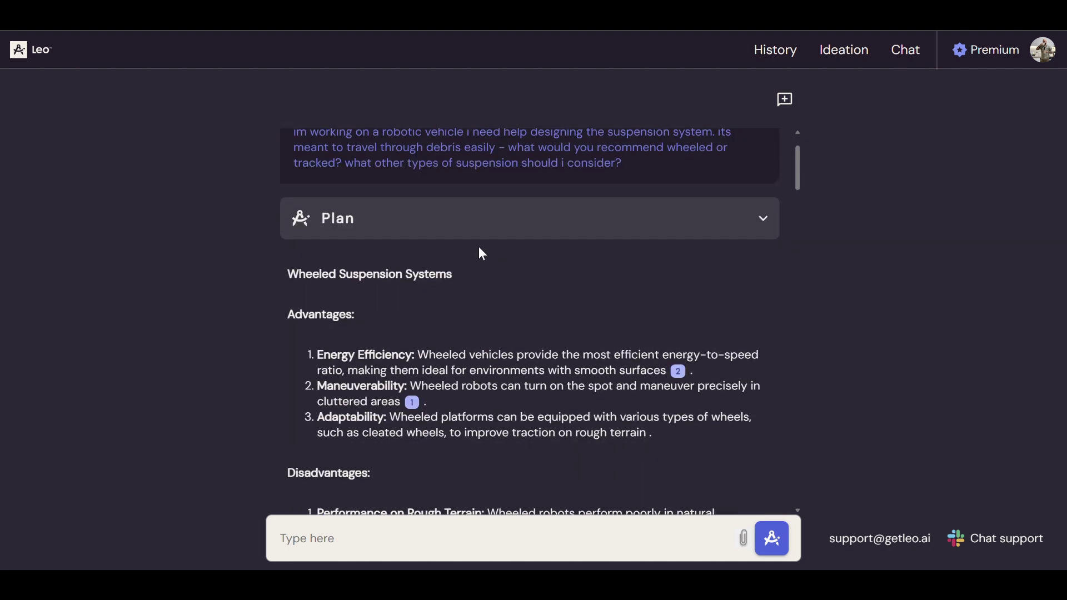
{"action": "scroll", "coordinate": [360, 241], "scroll_direction": "down", "scroll_amount": 9}
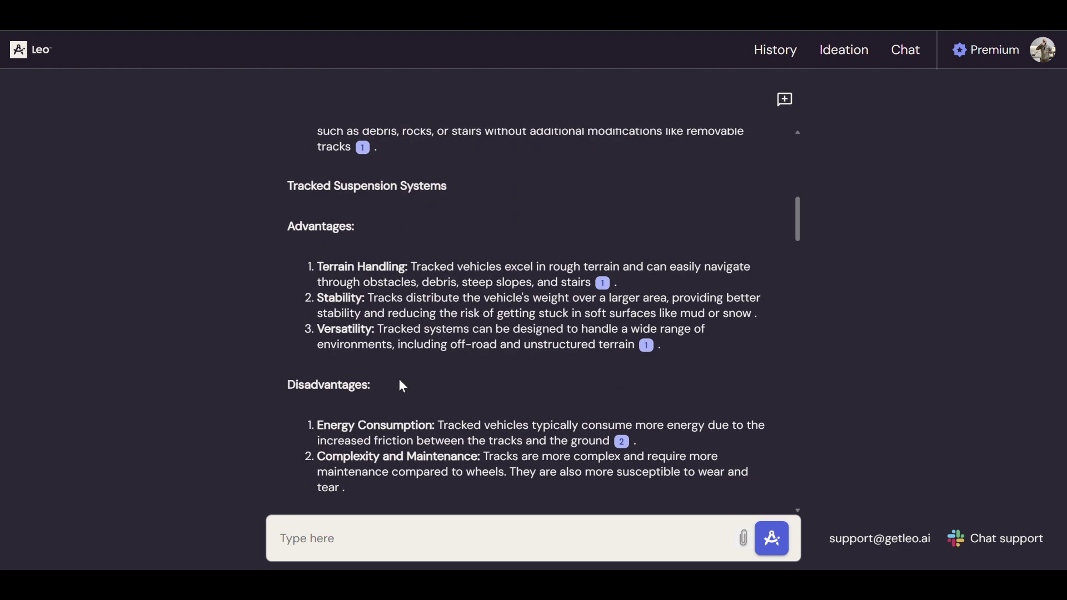
{"action": "scroll", "coordinate": [400, 384], "scroll_direction": "down", "scroll_amount": 4}
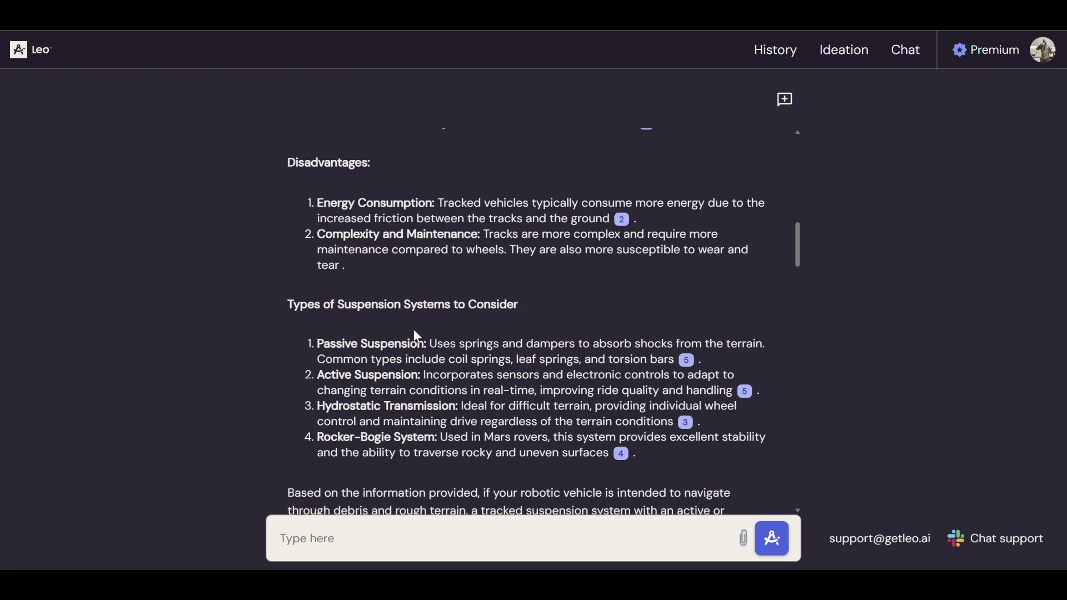
{"action": "scroll", "coordinate": [416, 335], "scroll_direction": "down", "scroll_amount": 3}
{"action": "mouse_move", "coordinate": [687, 213]}
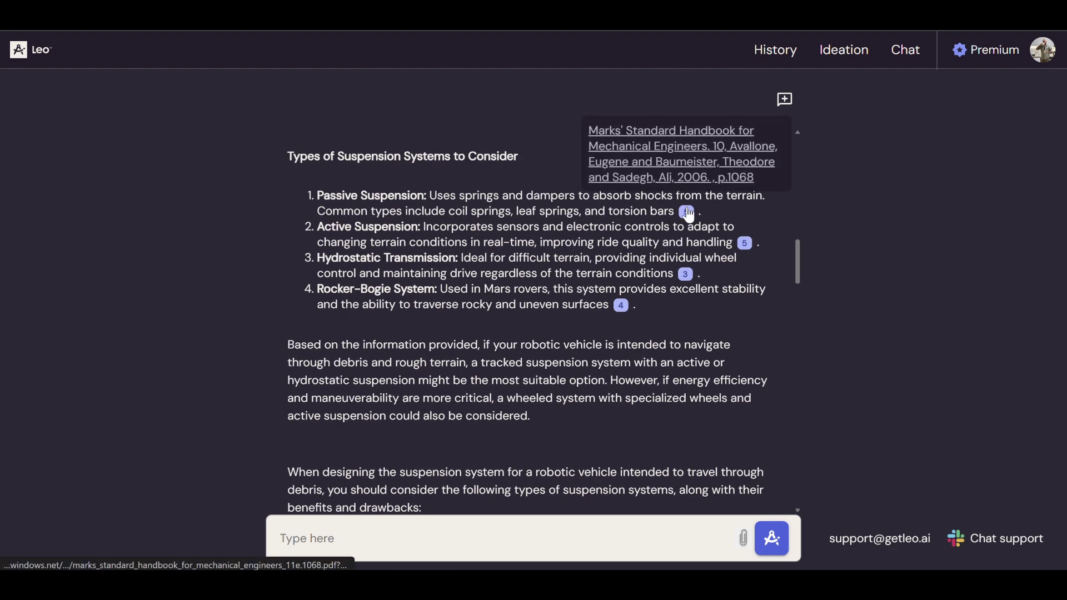
{"action": "mouse_move", "coordinate": [623, 309]}
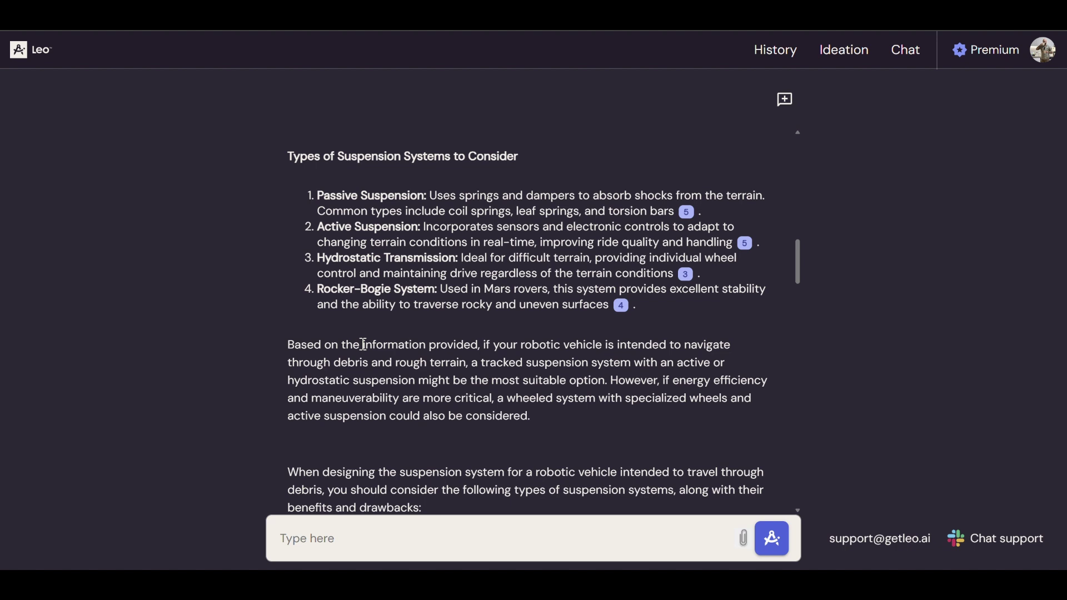
{"action": "scroll", "coordinate": [363, 345], "scroll_direction": "down", "scroll_amount": 10}
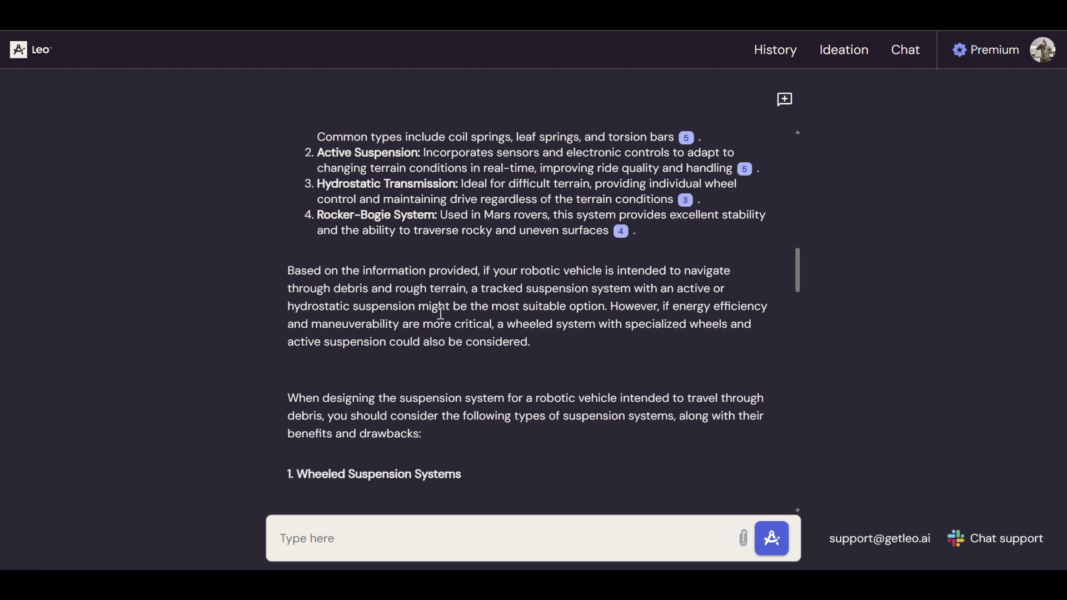
{"action": "scroll", "coordinate": [500, 292], "scroll_direction": "down", "scroll_amount": 15}
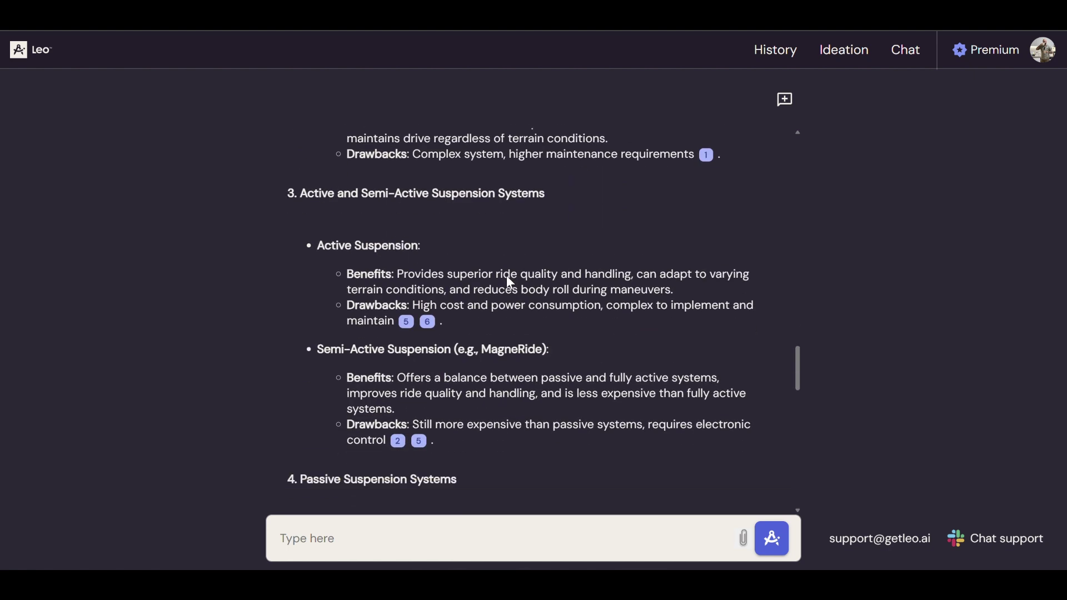
{"action": "scroll", "coordinate": [500, 233], "scroll_direction": "down", "scroll_amount": 3}
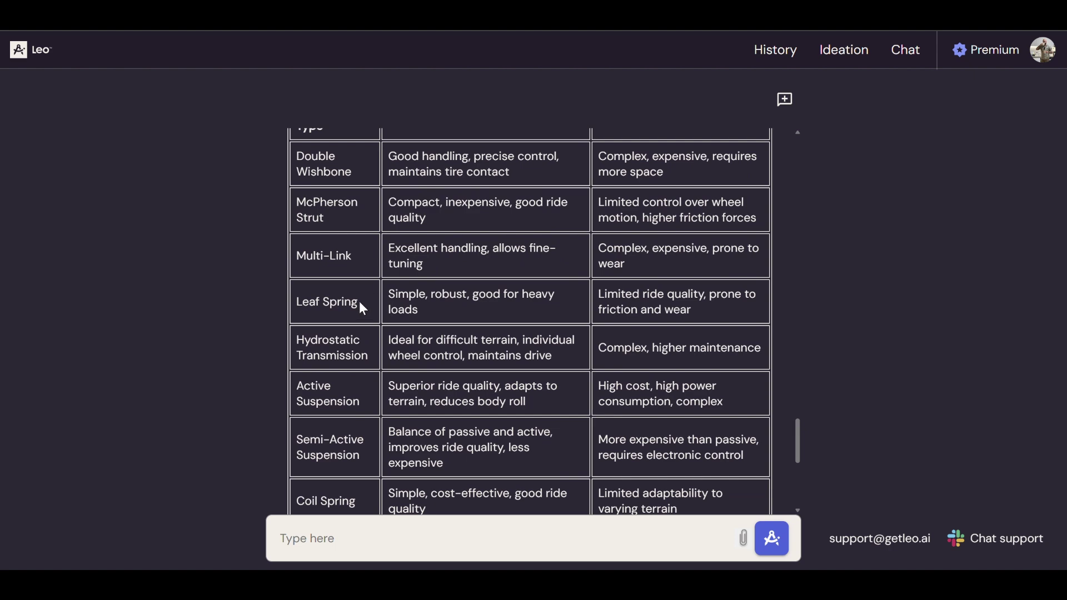
{"action": "scroll", "coordinate": [361, 307], "scroll_direction": "up", "scroll_amount": 5}
{"action": "scroll", "coordinate": [344, 278], "scroll_direction": "down", "scroll_amount": 12}
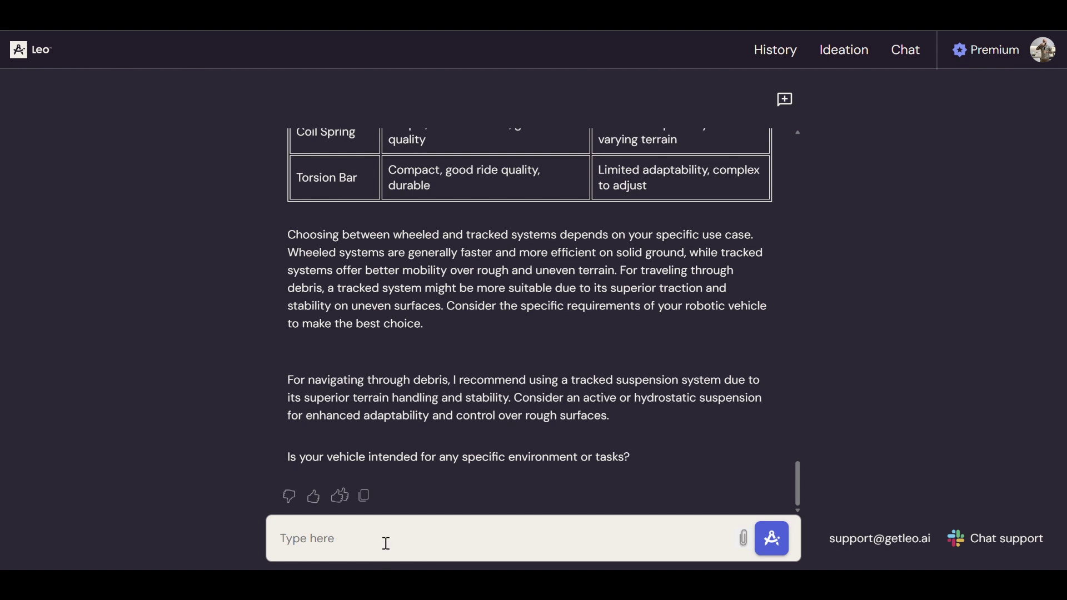
Step: Ask Leo what water flow and pressure are needed to fight fires up to 4 stories high
{"action": "type", "text": "for my robot i need"}
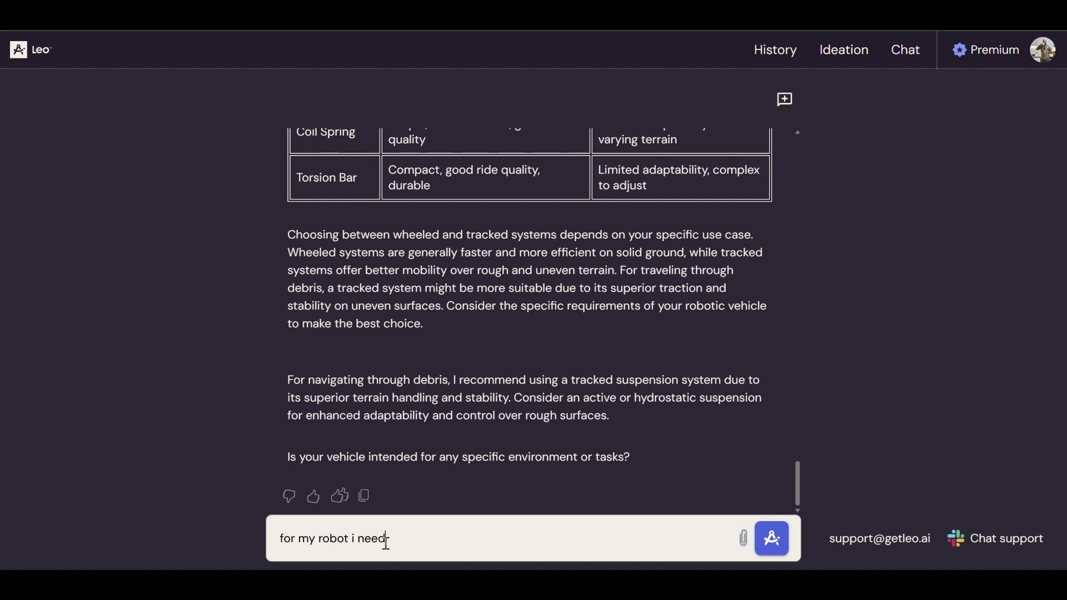
{"action": "type", "text": " to put out fires that "}
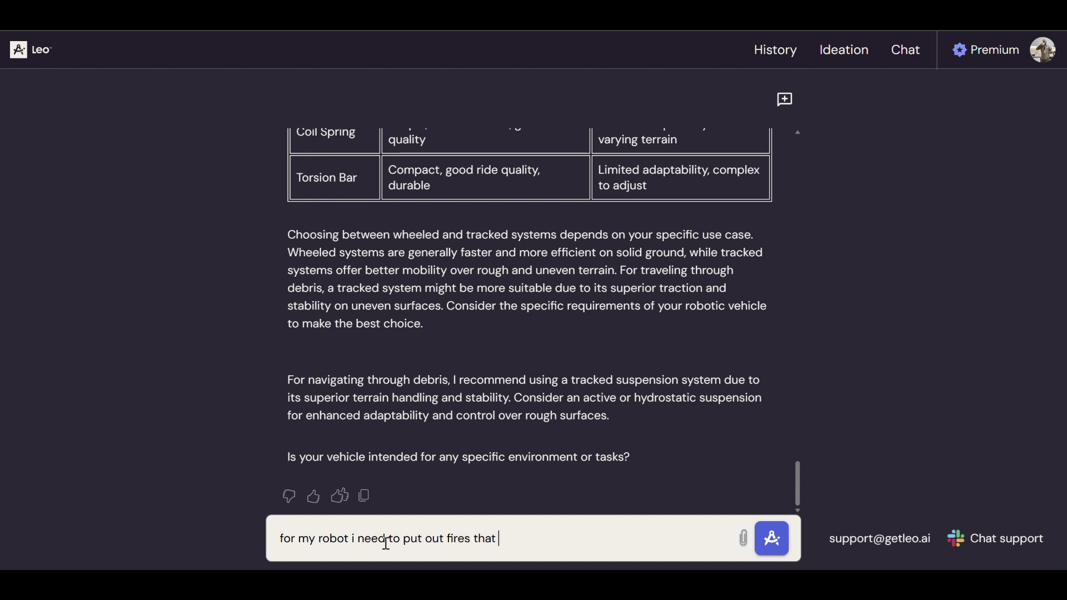
{"action": "type", "text": "are aup to 4 stories "}
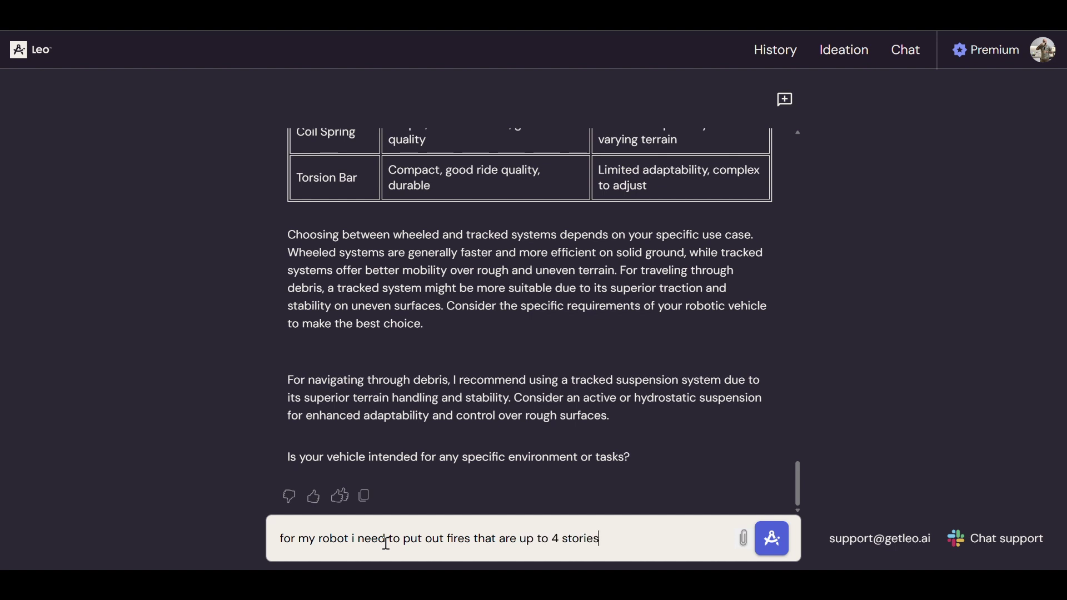
{"action": "type", "text": "high in a building"}
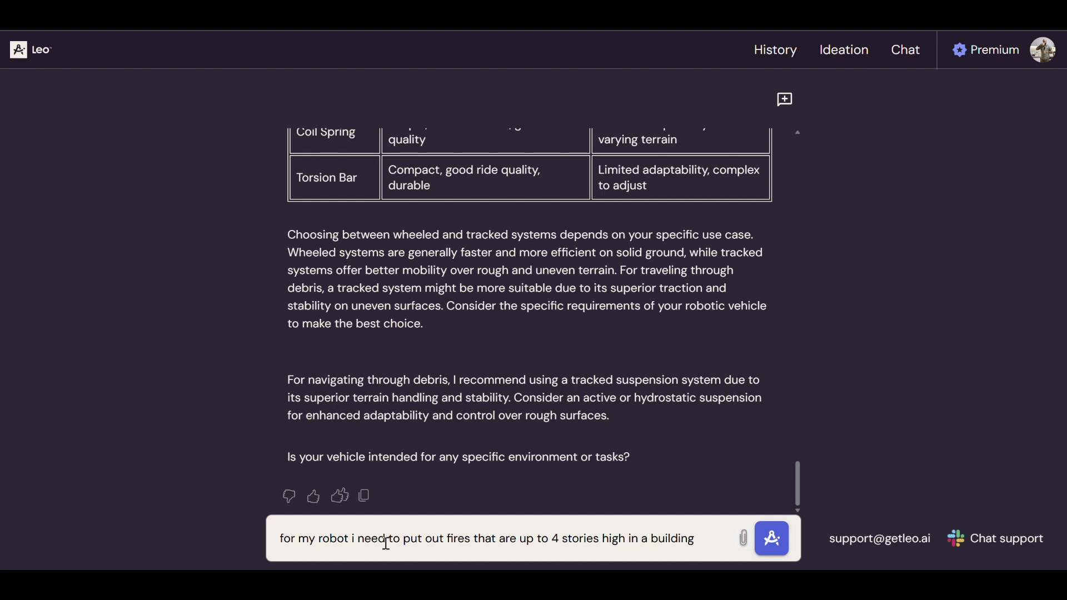
{"action": "type", "text": ". what water flow would"}
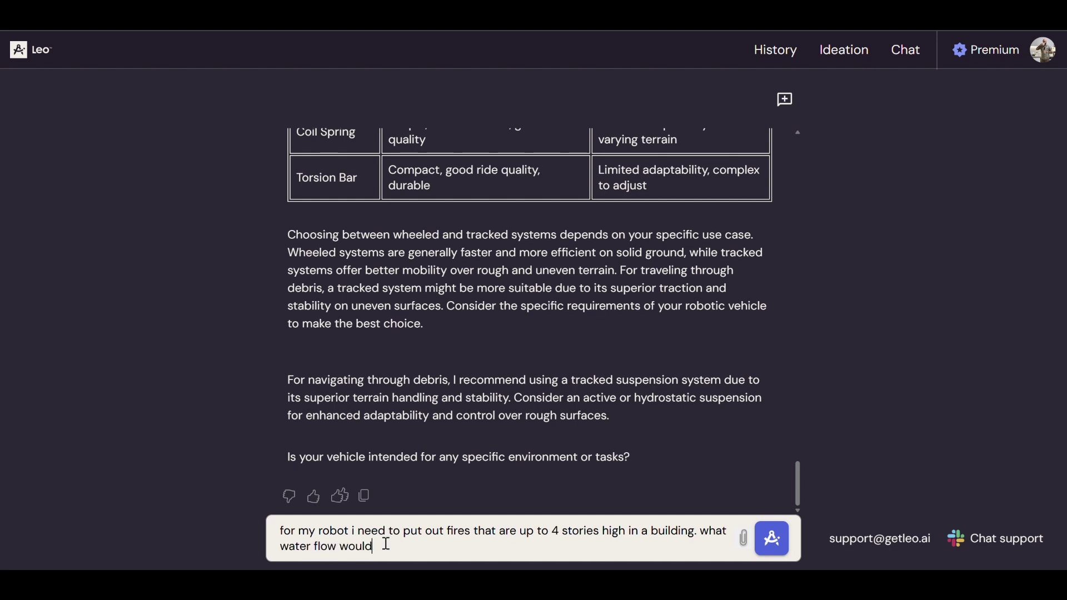
{"action": "type", "text": " i need to put out a fire"}
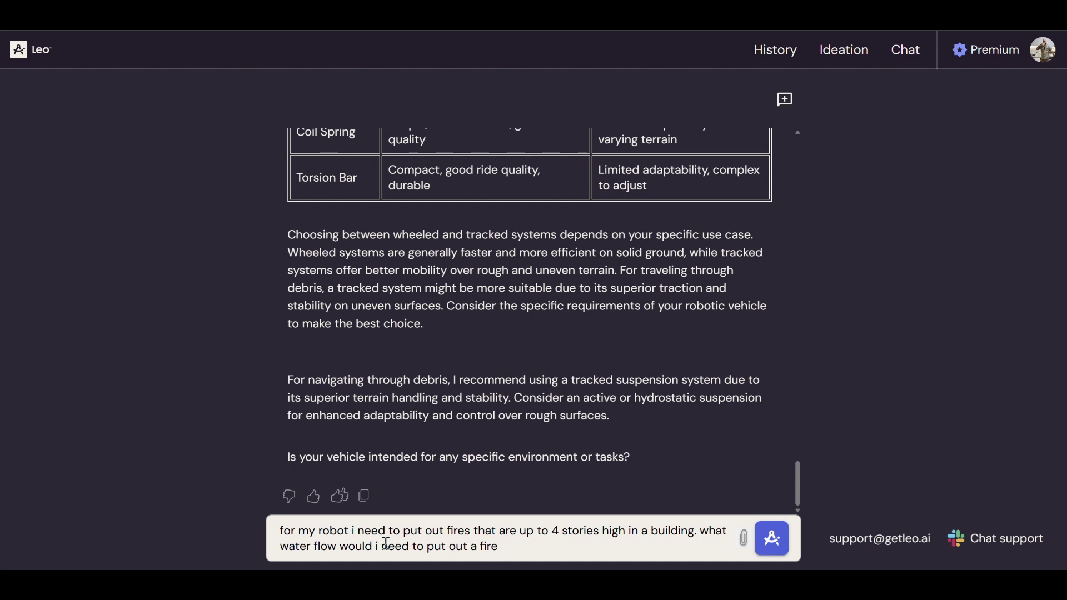
{"action": "type", "text": " in an apartment and c"}
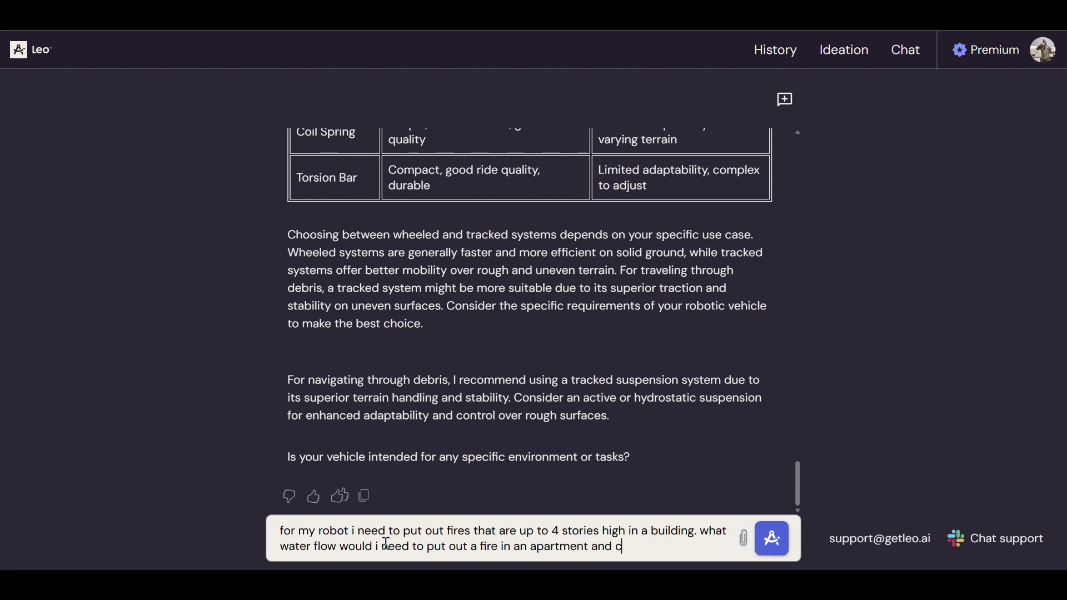
{"action": "type", "text": "alculate required"}
{"action": "type", "text": " water"}
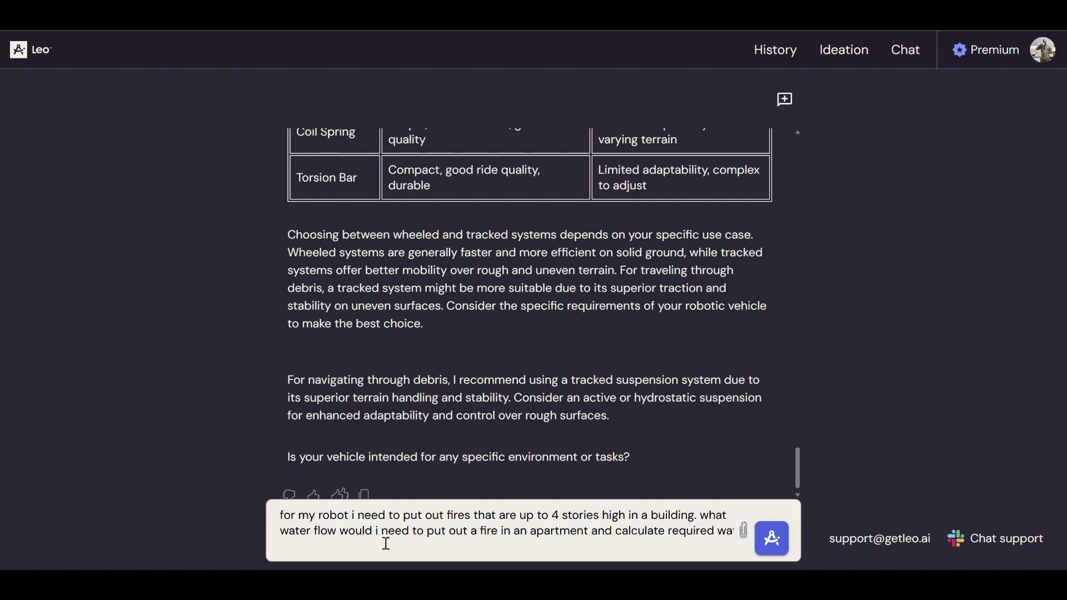
{"action": "type", "text": " pressure to reach t"}
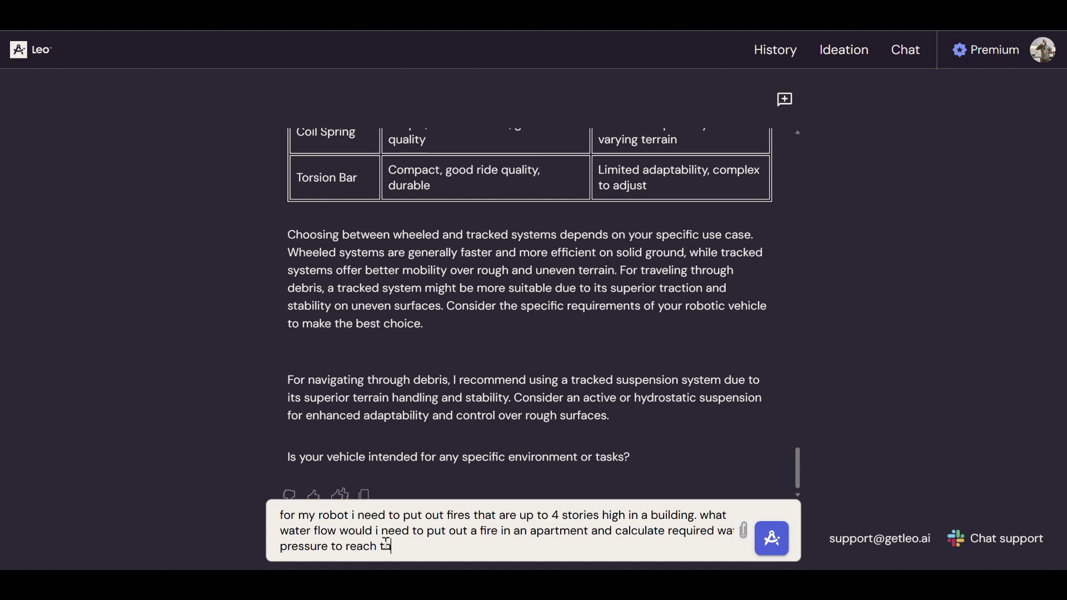
{"action": "type", "text": "he 4th floor"}
{"action": "key", "text": "Return"}
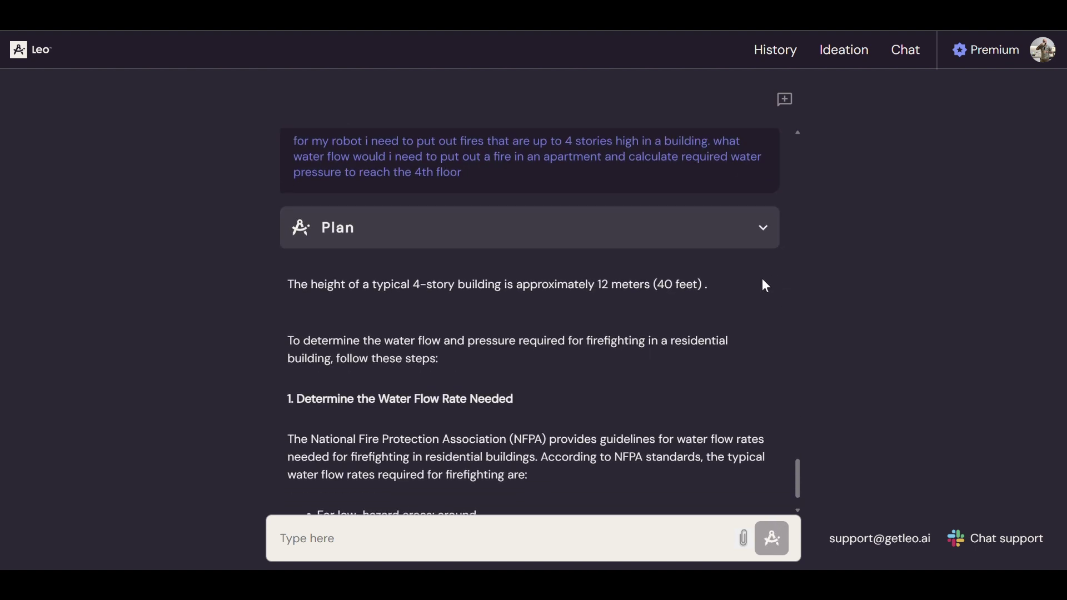
{"action": "left_click", "coordinate": [766, 234]}
{"action": "scroll", "coordinate": [402, 214], "scroll_direction": "down", "scroll_amount": 3}
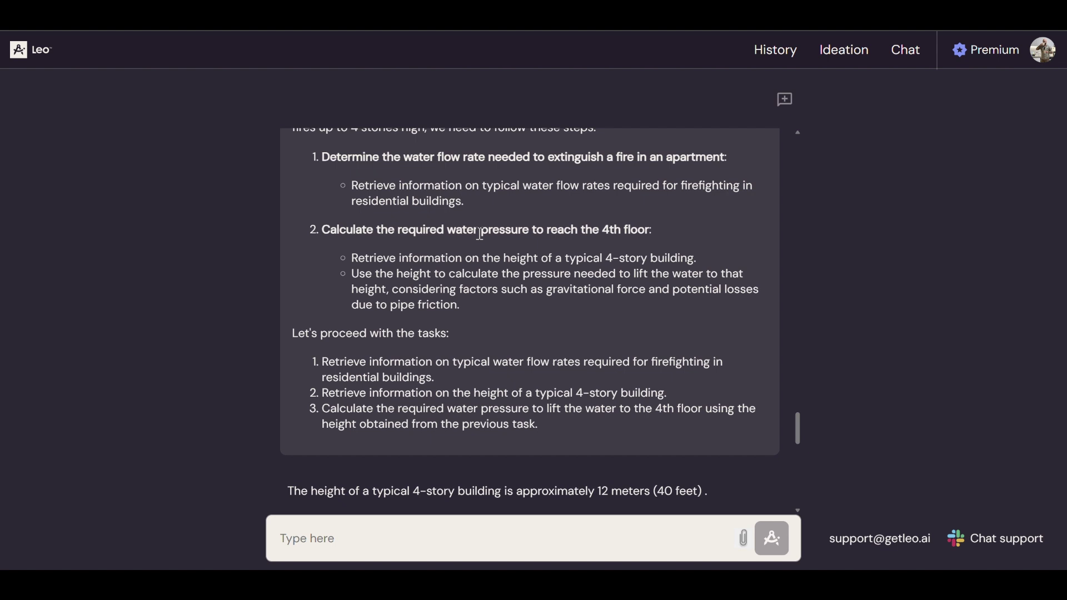
{"action": "scroll", "coordinate": [763, 163], "scroll_direction": "up", "scroll_amount": 1}
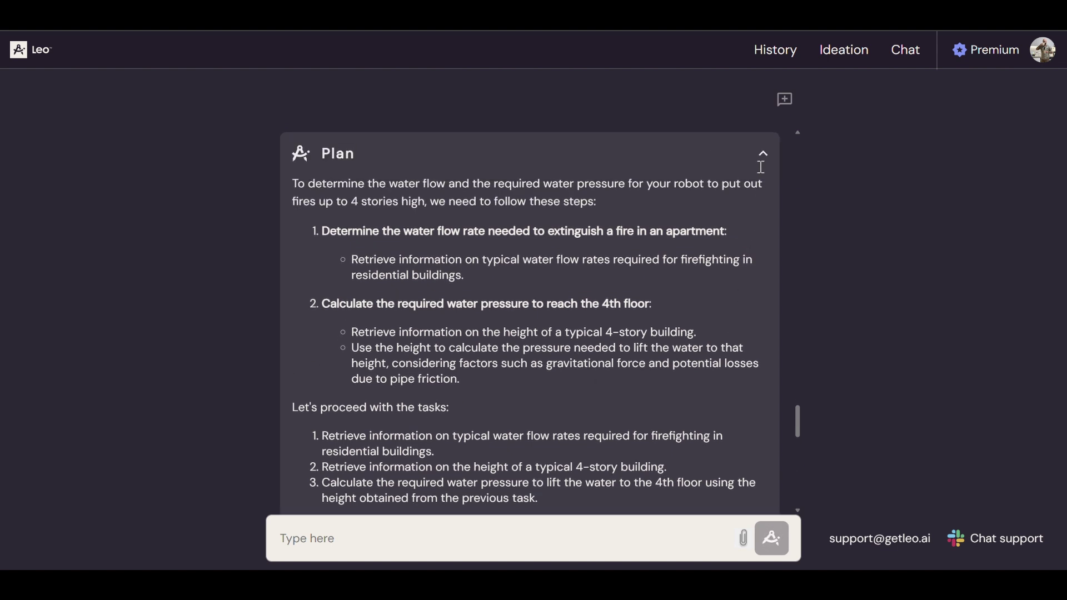
{"action": "left_click", "coordinate": [763, 154]}
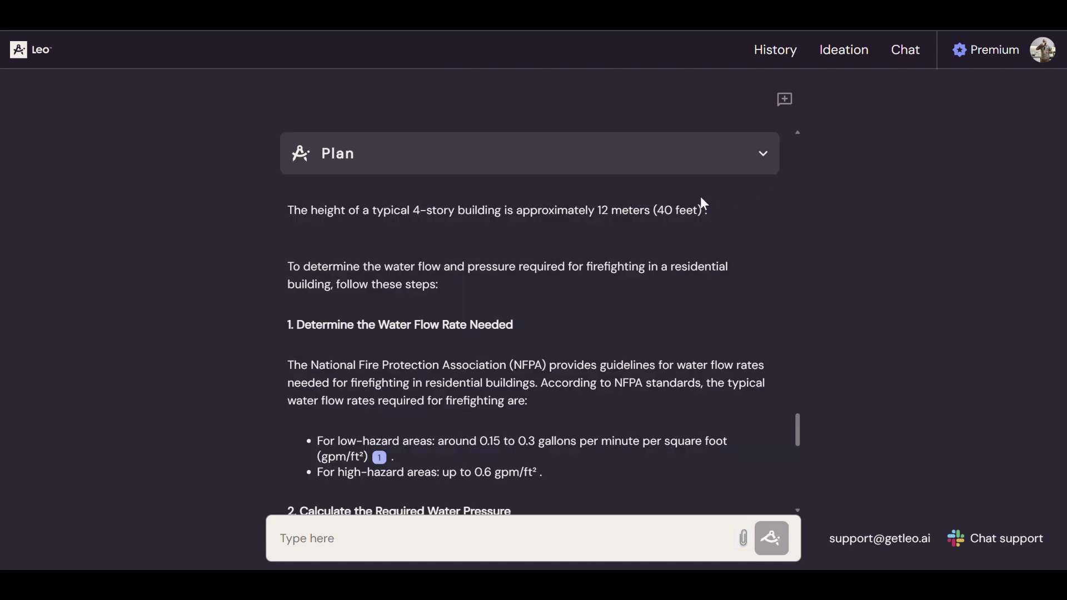
{"action": "scroll", "coordinate": [532, 243], "scroll_direction": "down", "scroll_amount": 1}
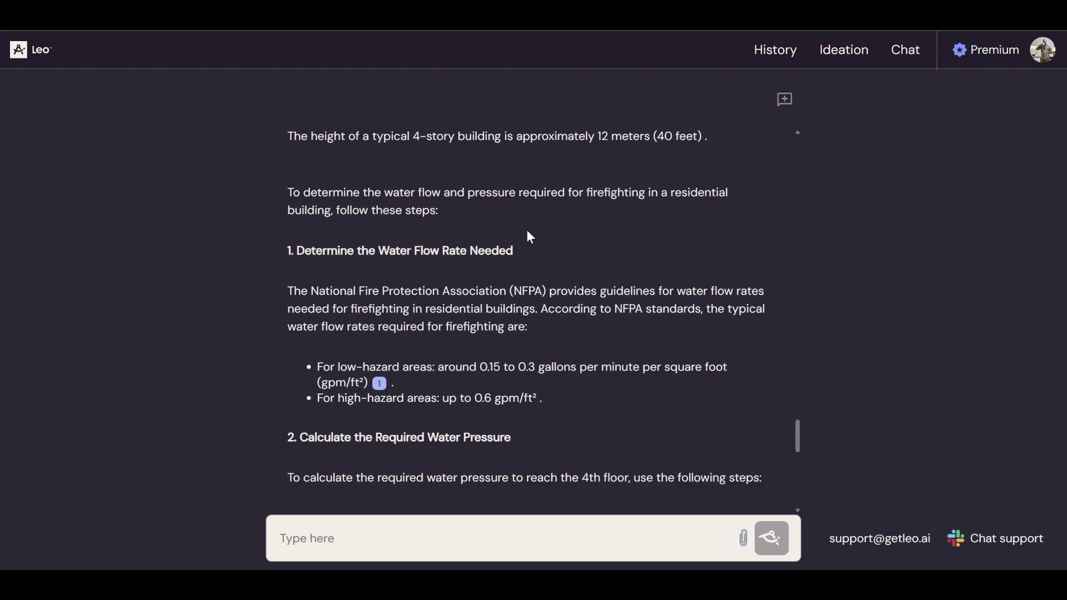
{"action": "mouse_move", "coordinate": [381, 387]}
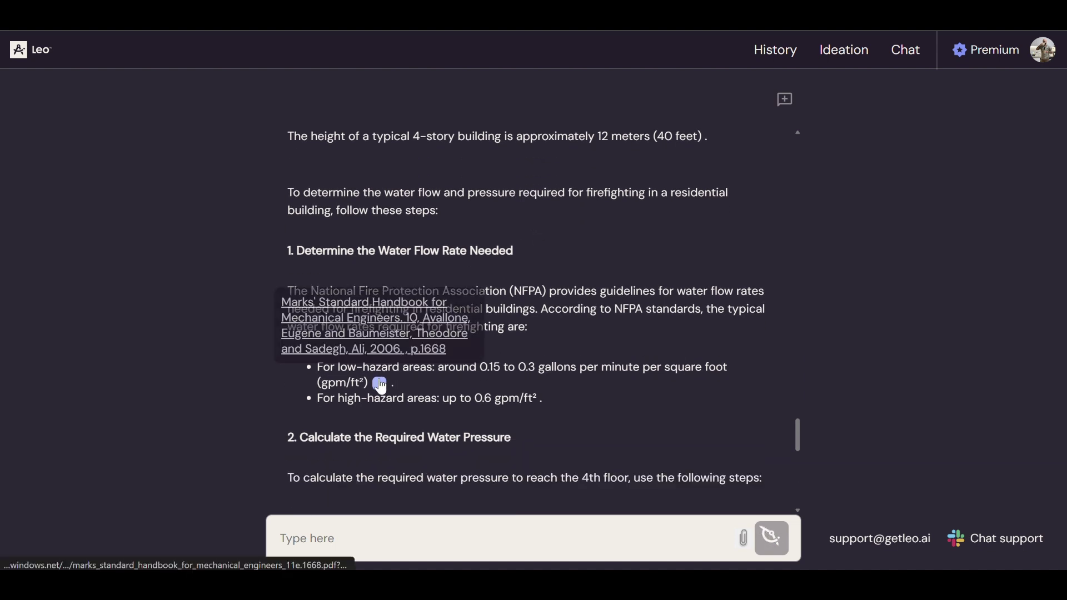
{"action": "scroll", "coordinate": [466, 385], "scroll_direction": "down", "scroll_amount": 1}
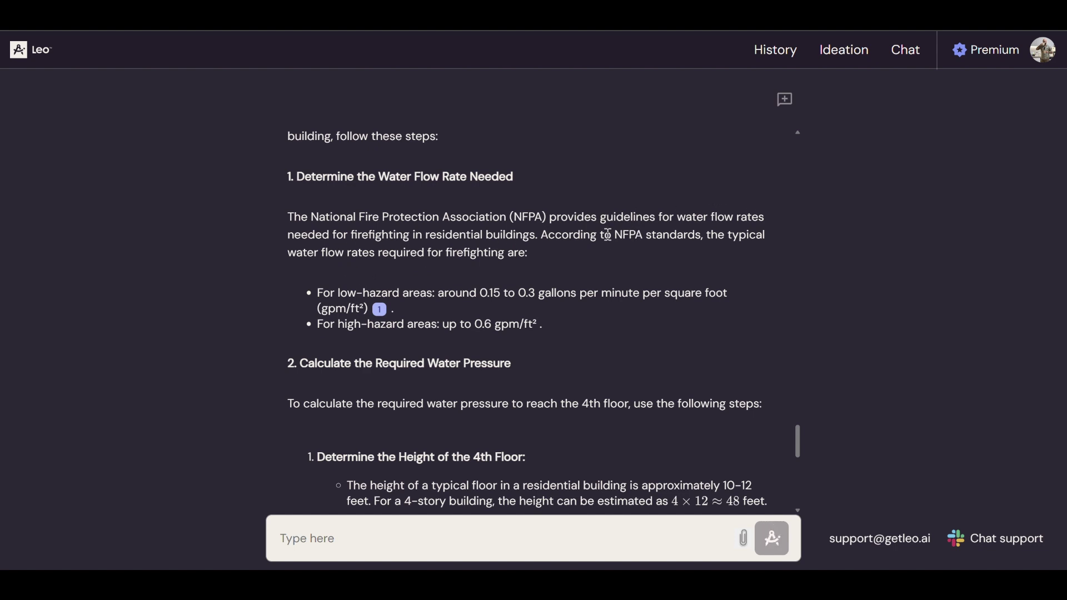
{"action": "scroll", "coordinate": [531, 295], "scroll_direction": "down", "scroll_amount": 3}
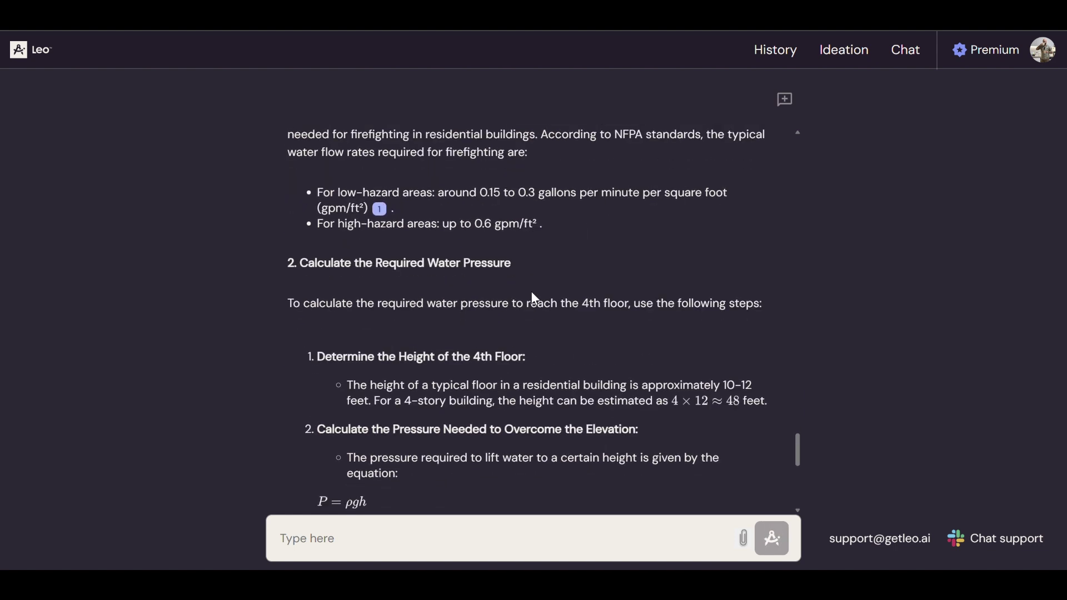
{"action": "scroll", "coordinate": [517, 272], "scroll_direction": "down", "scroll_amount": 1}
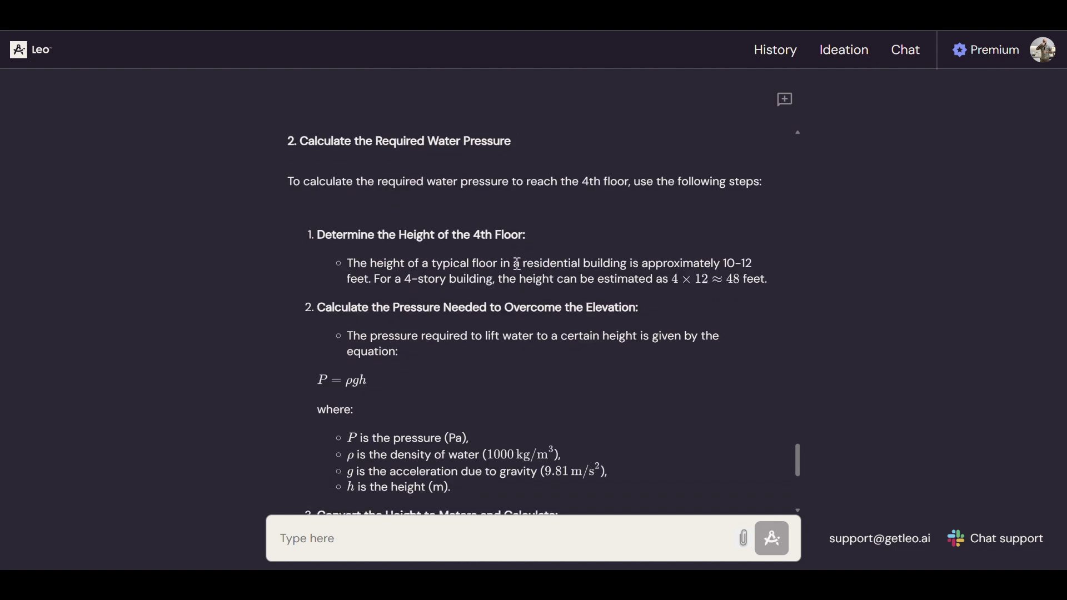
{"action": "scroll", "coordinate": [537, 228], "scroll_direction": "down", "scroll_amount": 3}
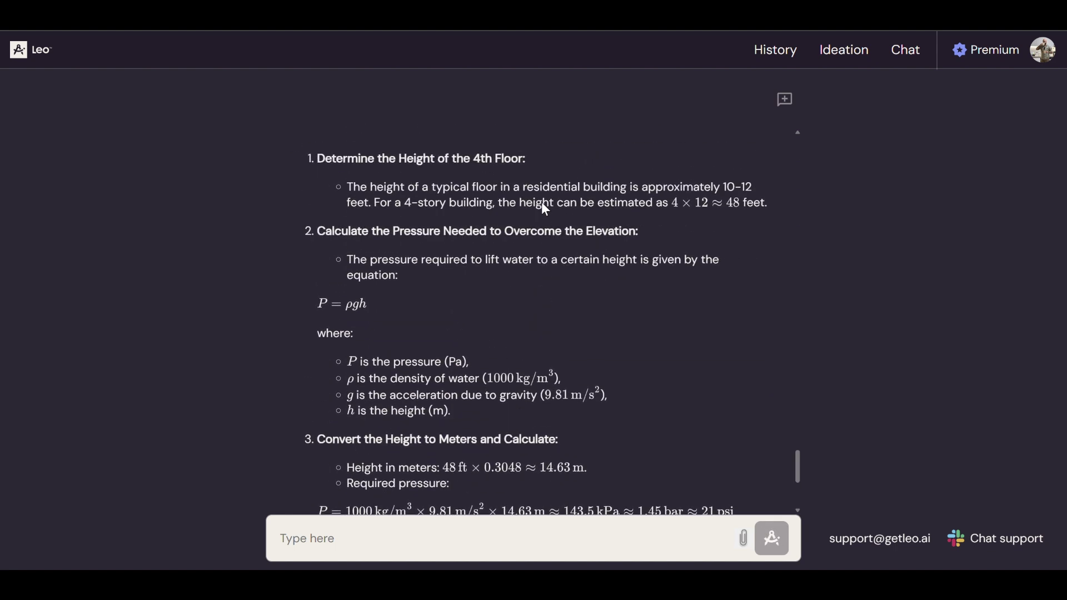
{"action": "scroll", "coordinate": [452, 205], "scroll_direction": "down", "scroll_amount": 1}
{"action": "scroll", "coordinate": [465, 202], "scroll_direction": "down", "scroll_amount": 3}
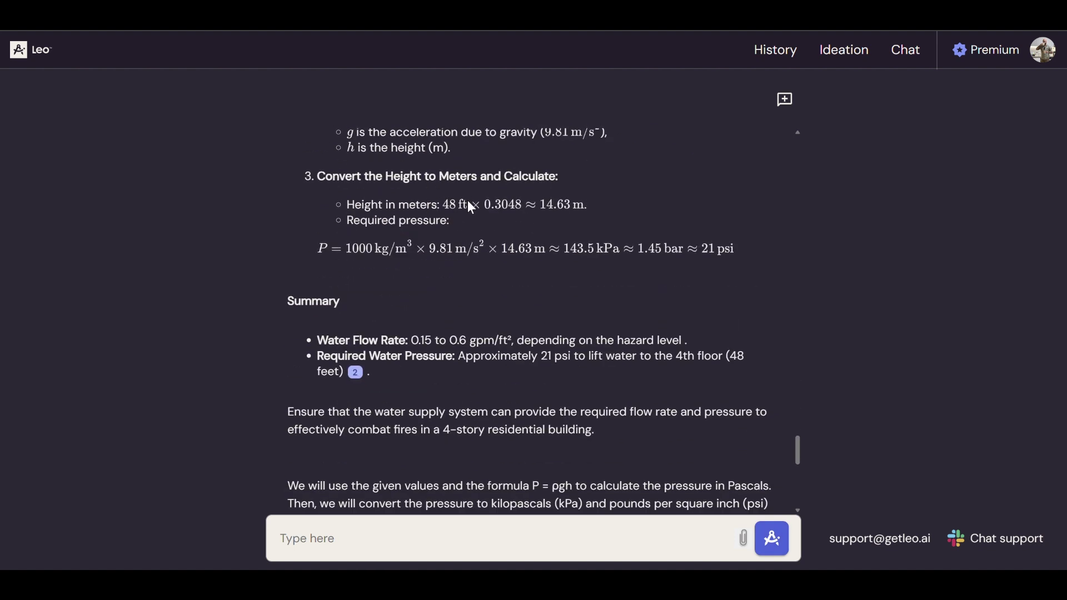
{"action": "scroll", "coordinate": [470, 205], "scroll_direction": "down", "scroll_amount": 3}
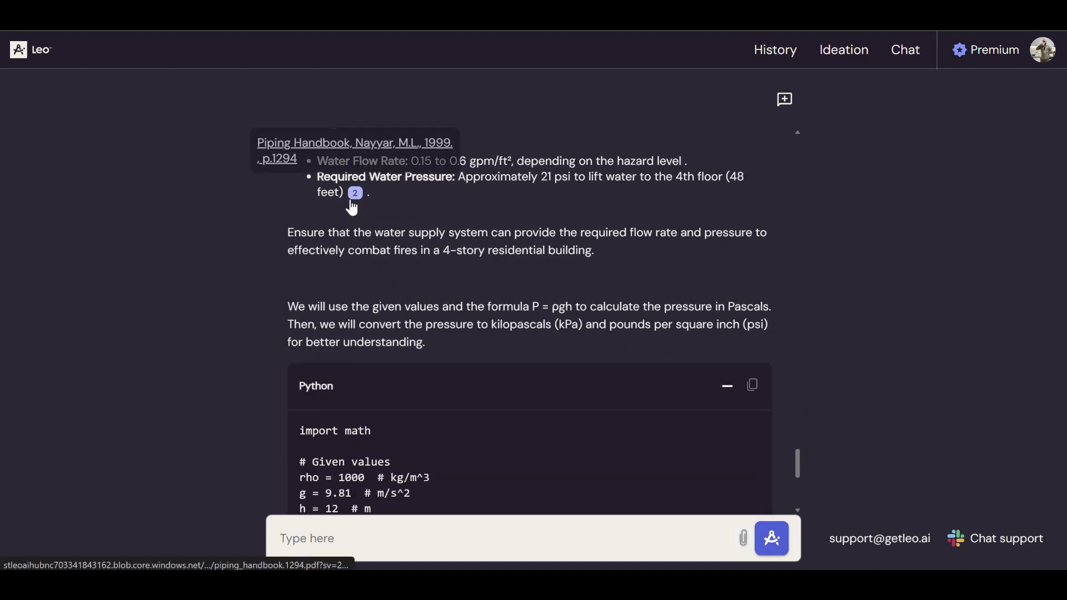
{"action": "scroll", "coordinate": [334, 214], "scroll_direction": "down", "scroll_amount": 4}
{"action": "scroll", "coordinate": [428, 197], "scroll_direction": "down", "scroll_amount": 1}
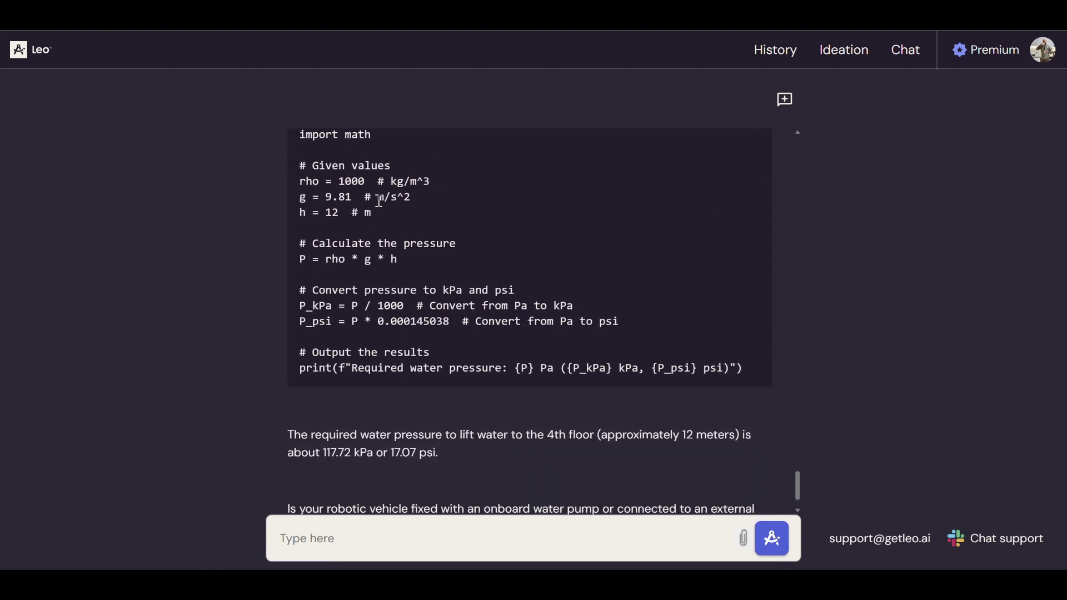
{"action": "scroll", "coordinate": [384, 208], "scroll_direction": "up", "scroll_amount": 1}
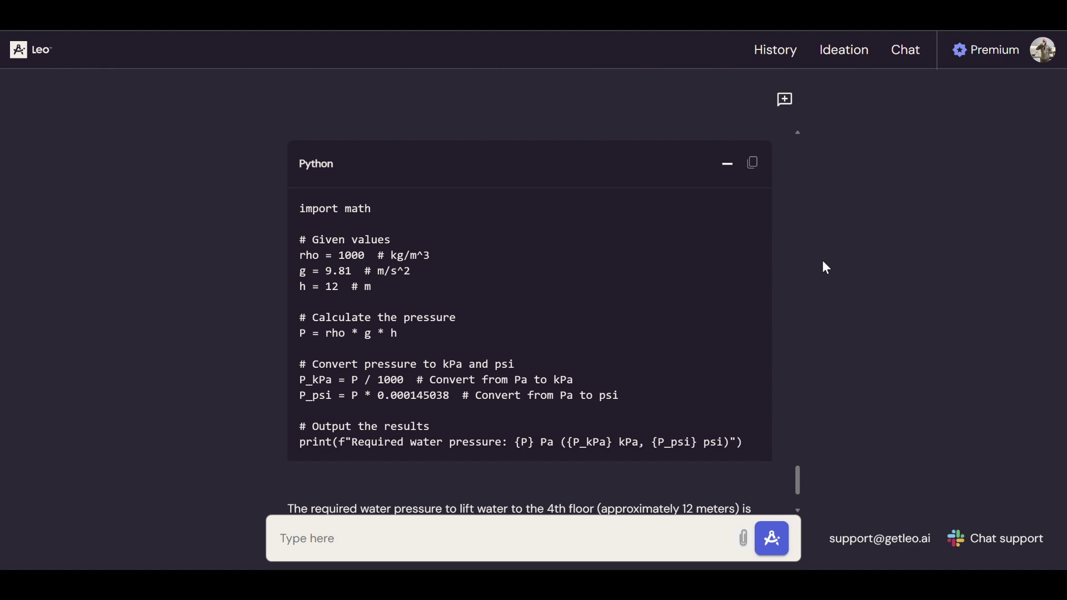
{"action": "scroll", "coordinate": [722, 216], "scroll_direction": "down", "scroll_amount": 3}
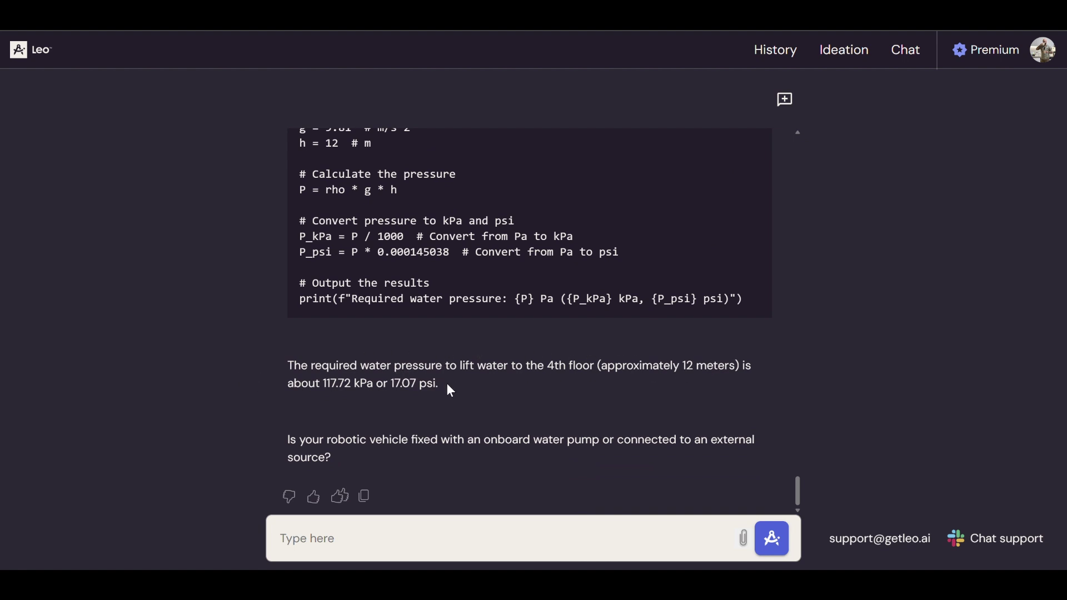
{"action": "scroll", "coordinate": [417, 434], "scroll_direction": "up", "scroll_amount": 1}
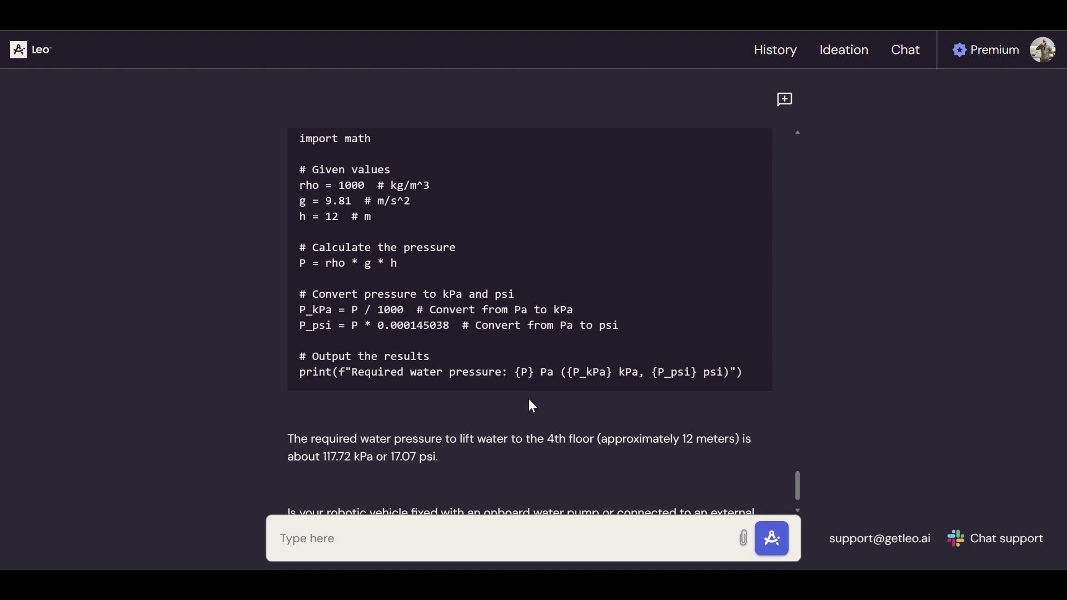
{"action": "scroll", "coordinate": [529, 400], "scroll_direction": "down", "scroll_amount": 1}
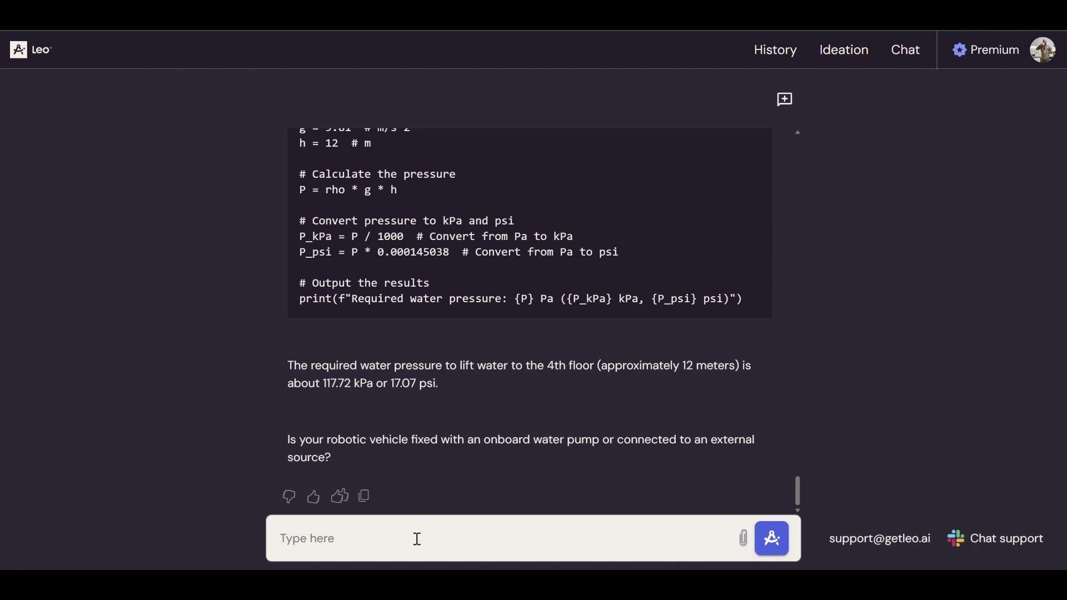
Step: Send 'find a pump that can deliver this flow and pressure' and scroll down to Leo's Plan
{"action": "type", "text": "find a pump that "}
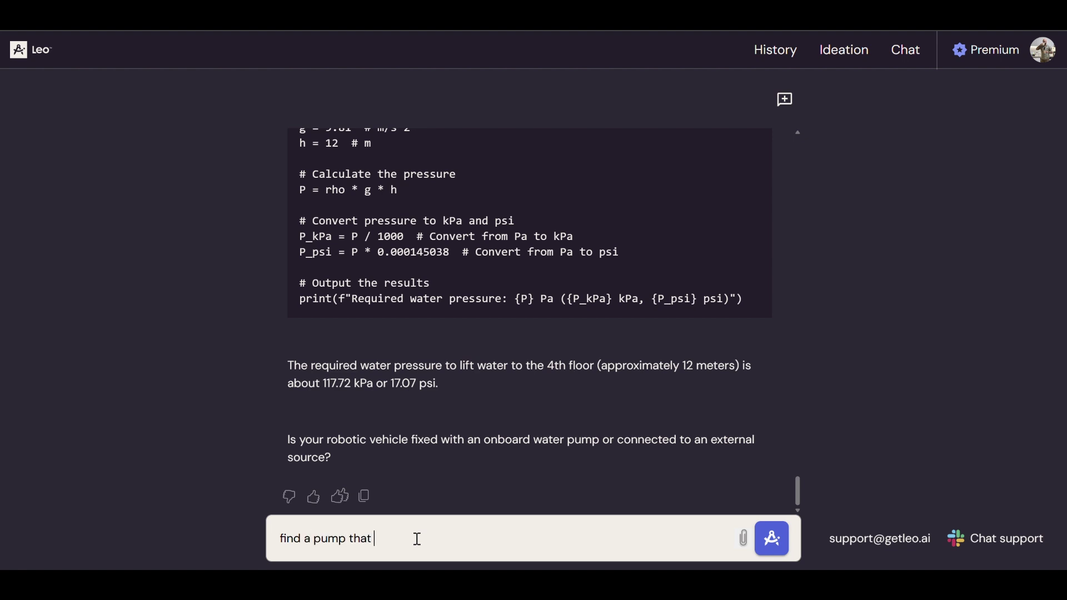
{"action": "type", "text": "can he"}
{"action": "key", "text": "BackSpace"}
{"action": "key", "text": "BackSpace"}
{"action": "type", "text": "deliver this flow and "}
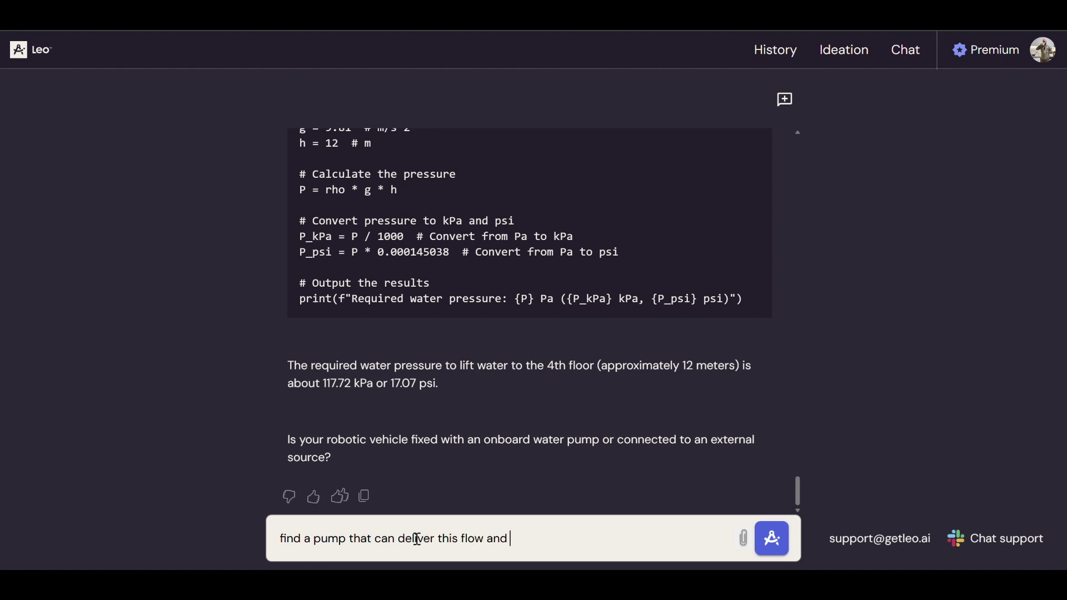
{"action": "type", "text": "pressure"}
{"action": "key", "text": "Return"}
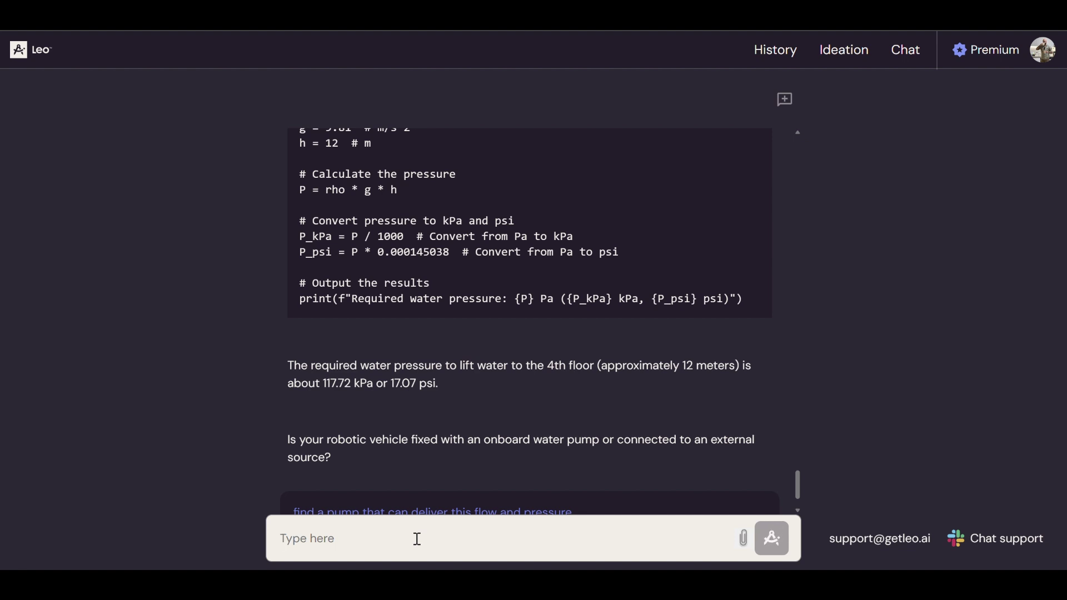
{"action": "scroll", "coordinate": [641, 370], "scroll_direction": "down", "scroll_amount": 1}
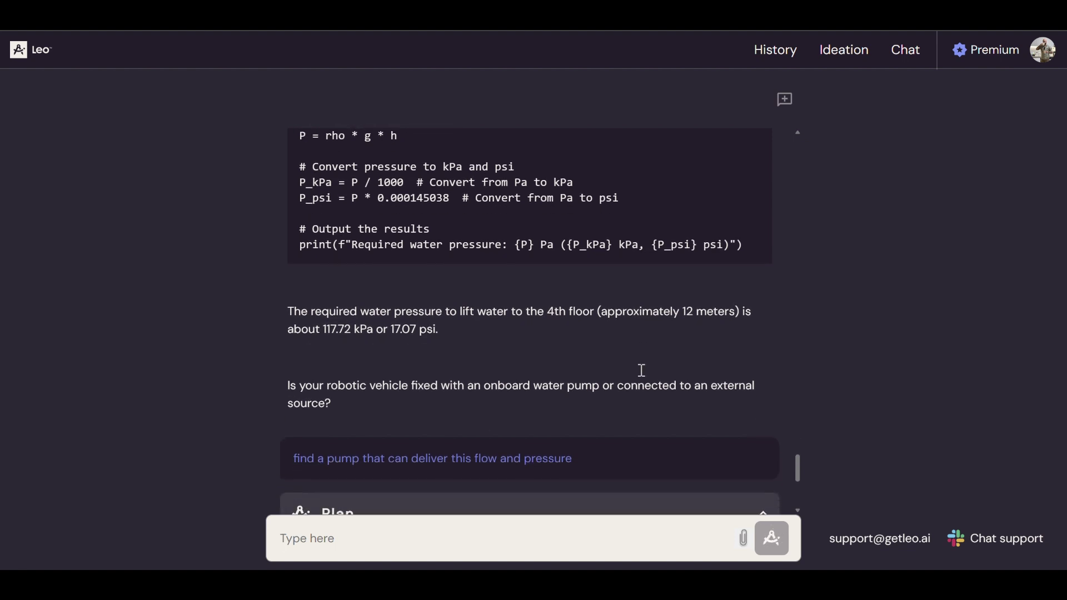
{"action": "scroll", "coordinate": [641, 370], "scroll_direction": "down", "scroll_amount": 5}
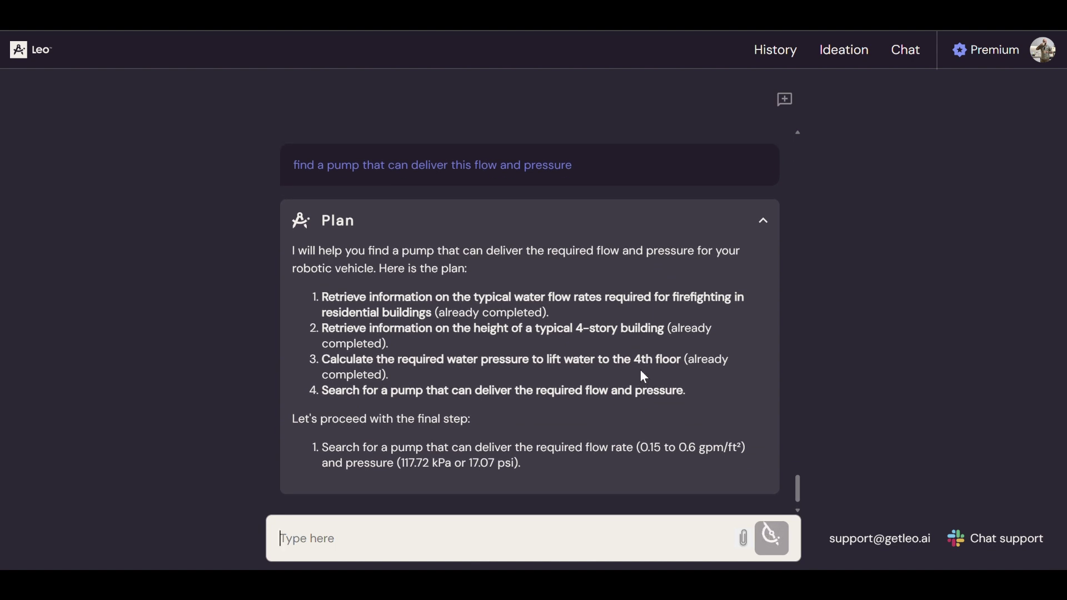
Step: Collapse the Plan, check the 1.8 gpm pump details, then open the 7.0 gpm pump's McMaster-Carr page
{"action": "left_click", "coordinate": [763, 221]}
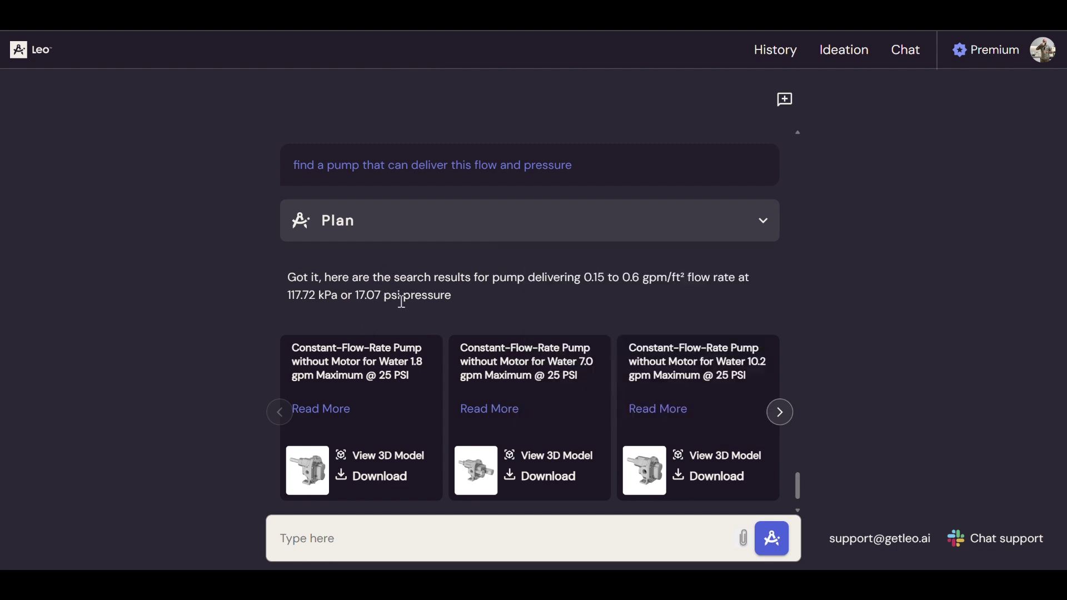
{"action": "left_click", "coordinate": [334, 410]}
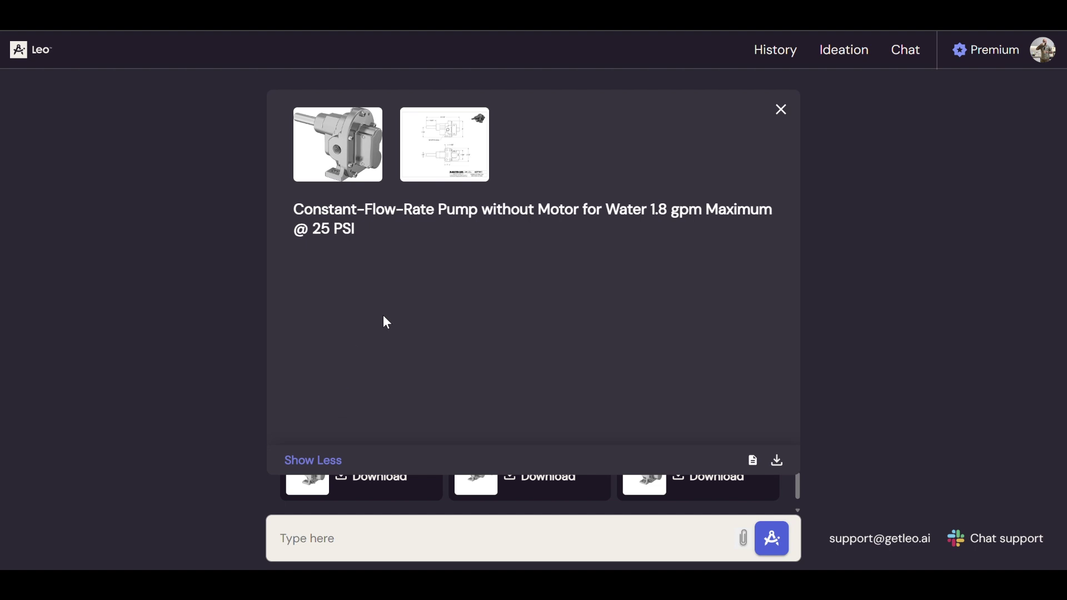
{"action": "left_click", "coordinate": [781, 110]}
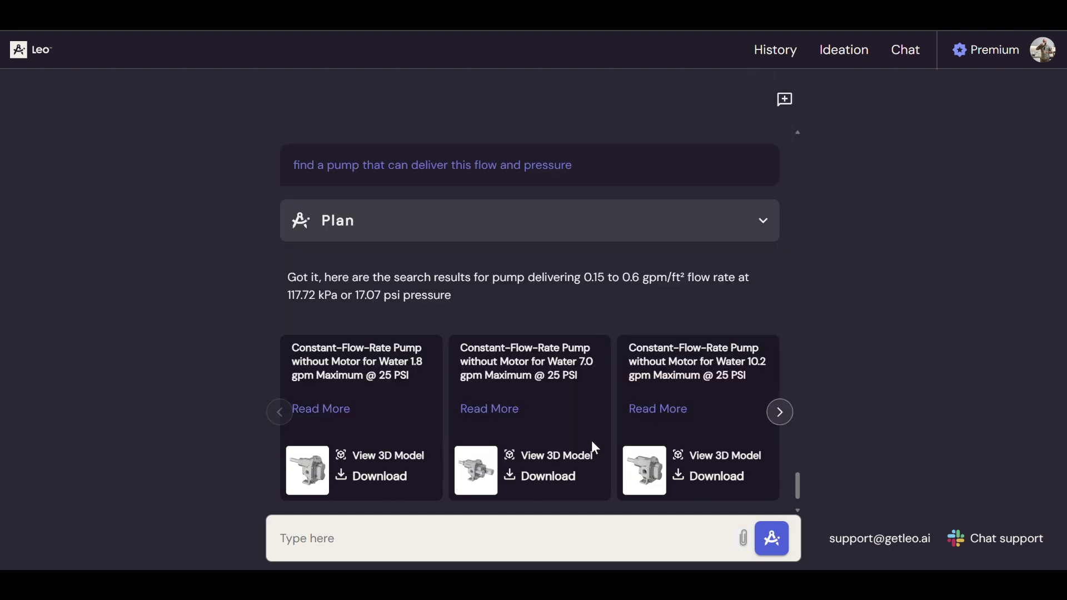
{"action": "left_click", "coordinate": [574, 458]}
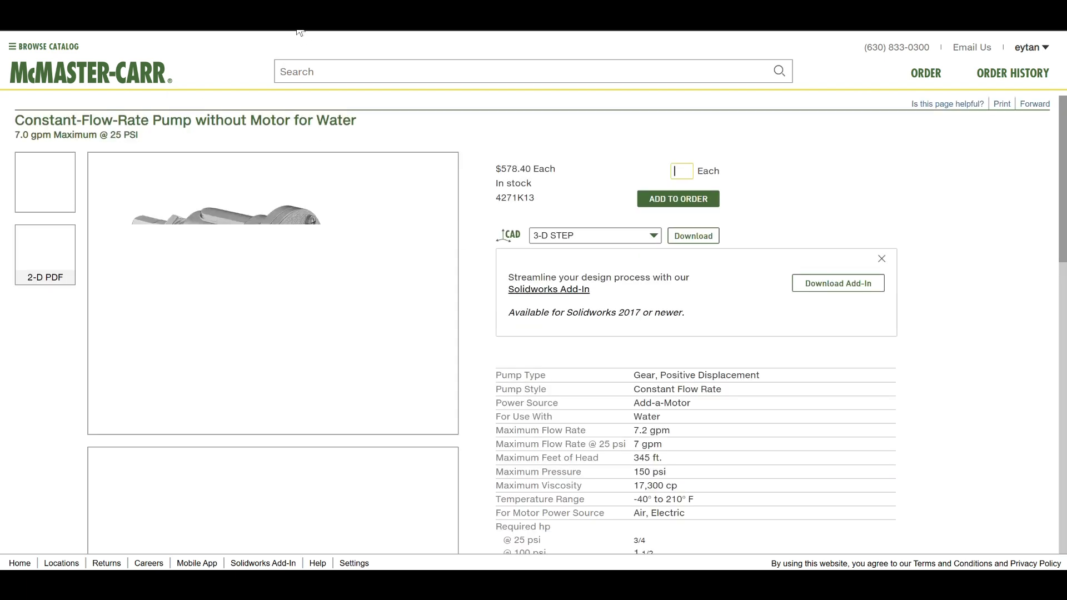
Step: Review the 7.0 gpm pump's specs, attempt its CAD download, and dismiss the desktop-app-only notice
{"action": "scroll", "coordinate": [445, 174], "scroll_direction": "down", "scroll_amount": 2}
{"action": "scroll", "coordinate": [445, 173], "scroll_direction": "up", "scroll_amount": 2}
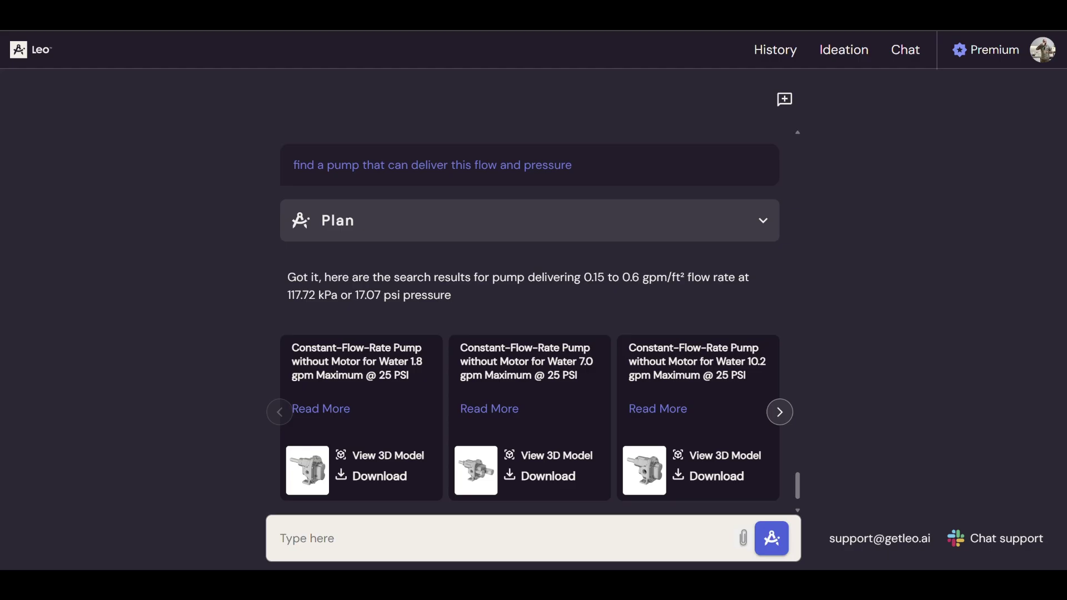
{"action": "left_click", "coordinate": [546, 476]}
{"action": "left_click", "coordinate": [661, 98]}
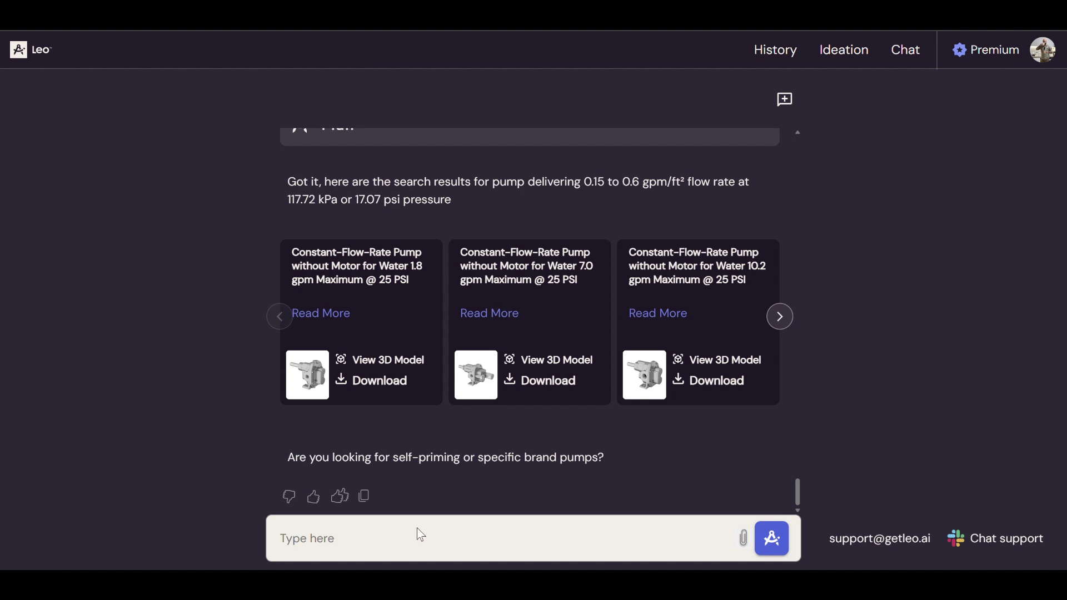
Step: Ask Leo for a concept of the firefighting robotic vehicle with tracks and a powerful top-mounted water cannon
{"action": "left_click", "coordinate": [392, 543]}
{"action": "type", "text": "now make a conc"}
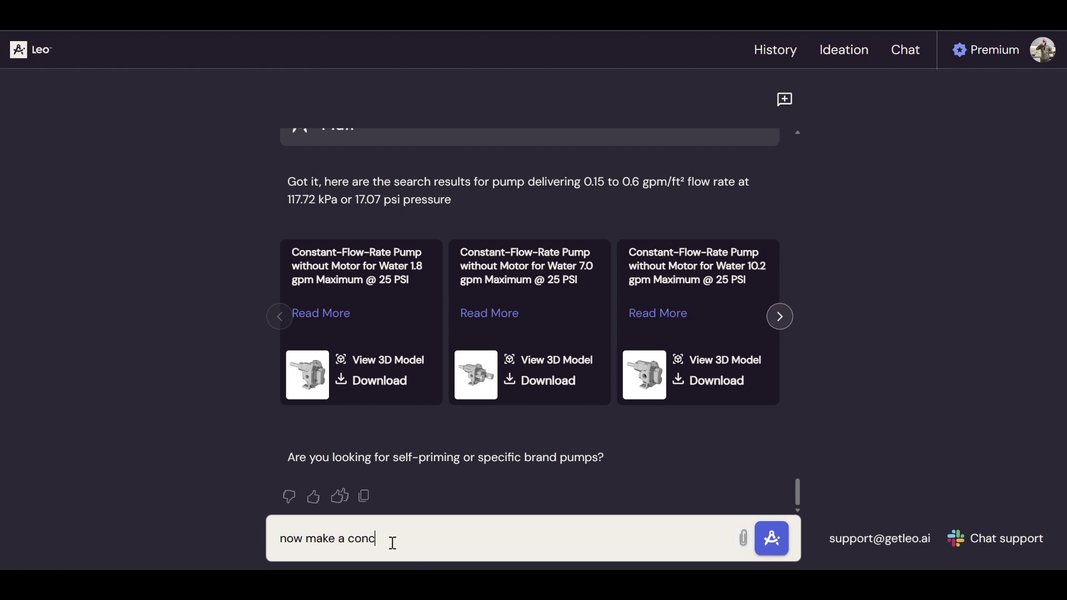
{"action": "type", "text": "ept of this fire fighting "}
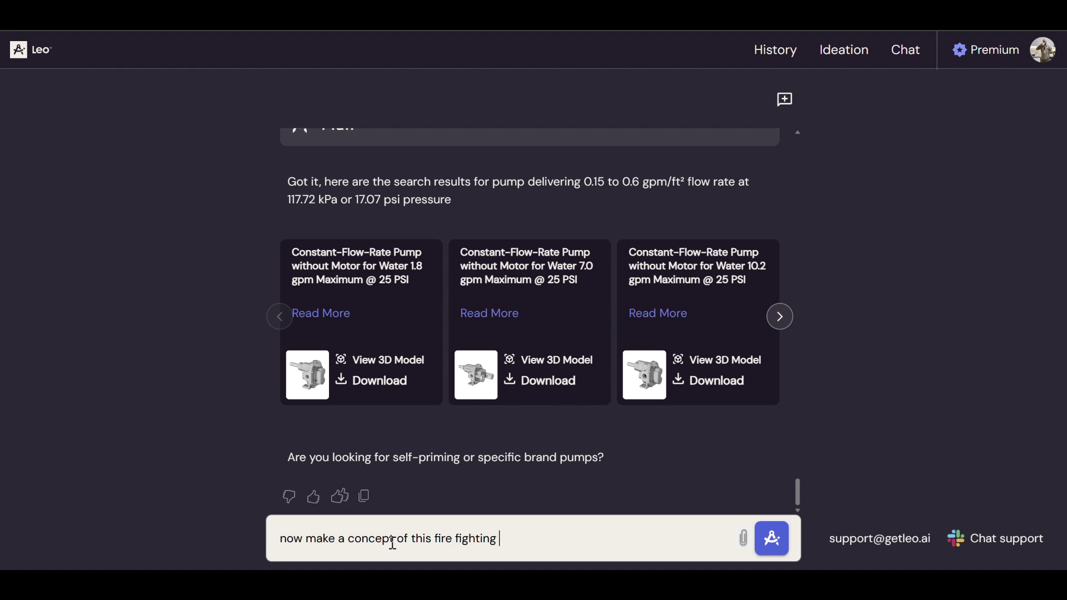
{"action": "type", "text": "robotic vehicle im working "}
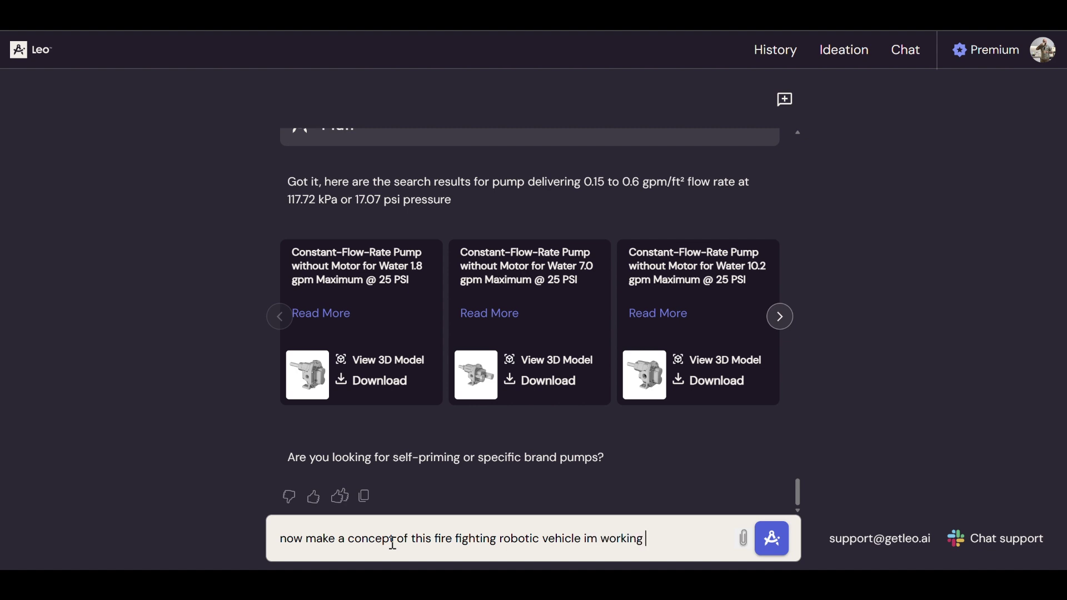
{"action": "type", "text": "on. it should hav track"}
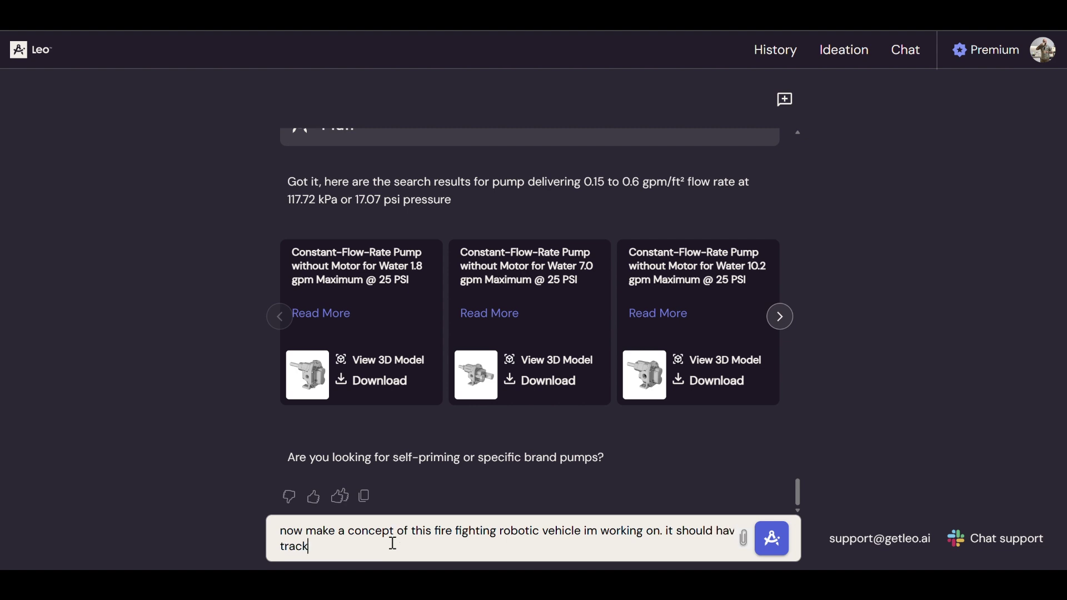
{"action": "type", "text": "s and a powerfull water cannon on top"}
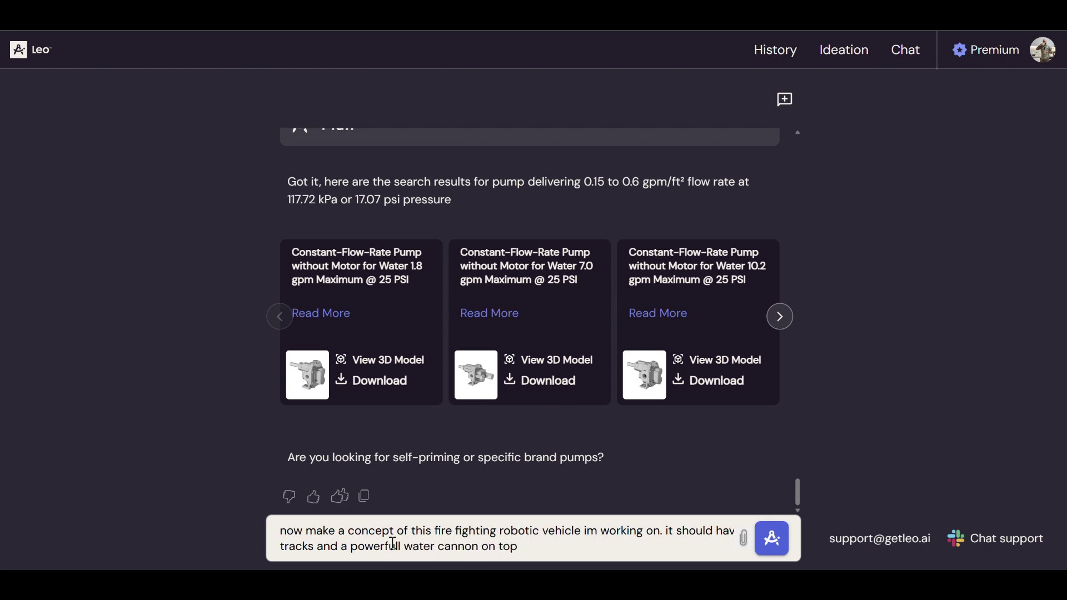
{"action": "key", "text": "Return"}
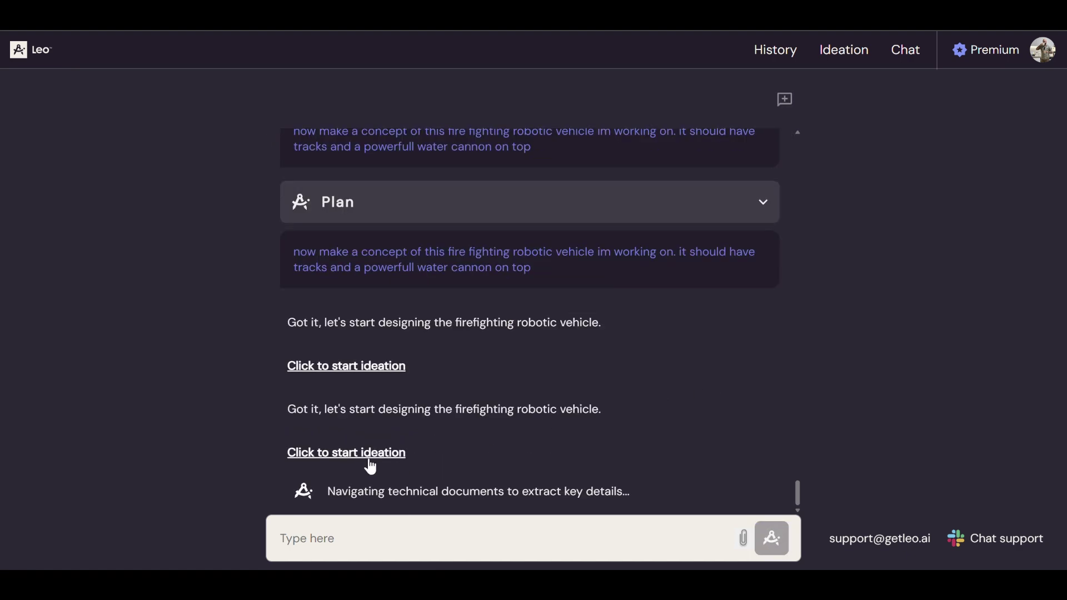
Step: Start ideation, review the product description, generate three concepts, and maximize the Design Concepts panel
{"action": "left_click", "coordinate": [364, 453]}
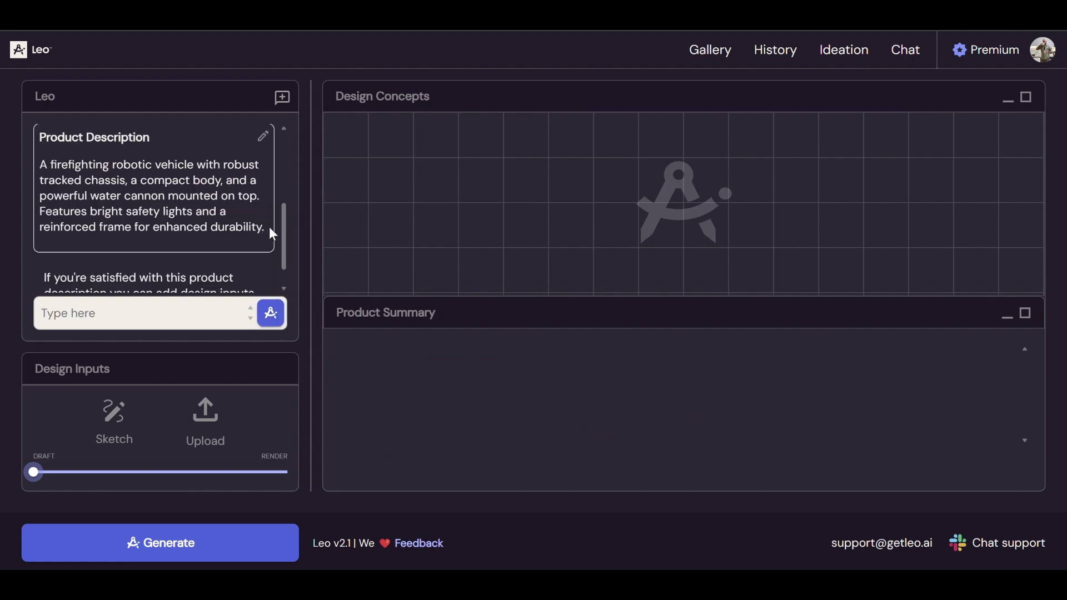
{"action": "scroll", "coordinate": [273, 225], "scroll_direction": "up", "scroll_amount": 3}
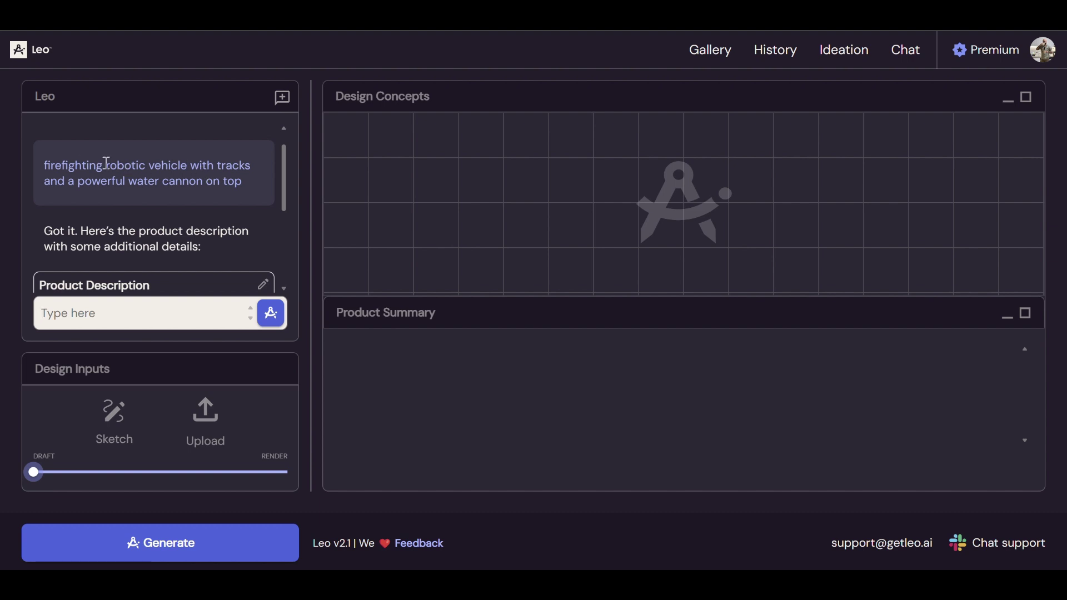
{"action": "scroll", "coordinate": [69, 164], "scroll_direction": "down", "scroll_amount": 3}
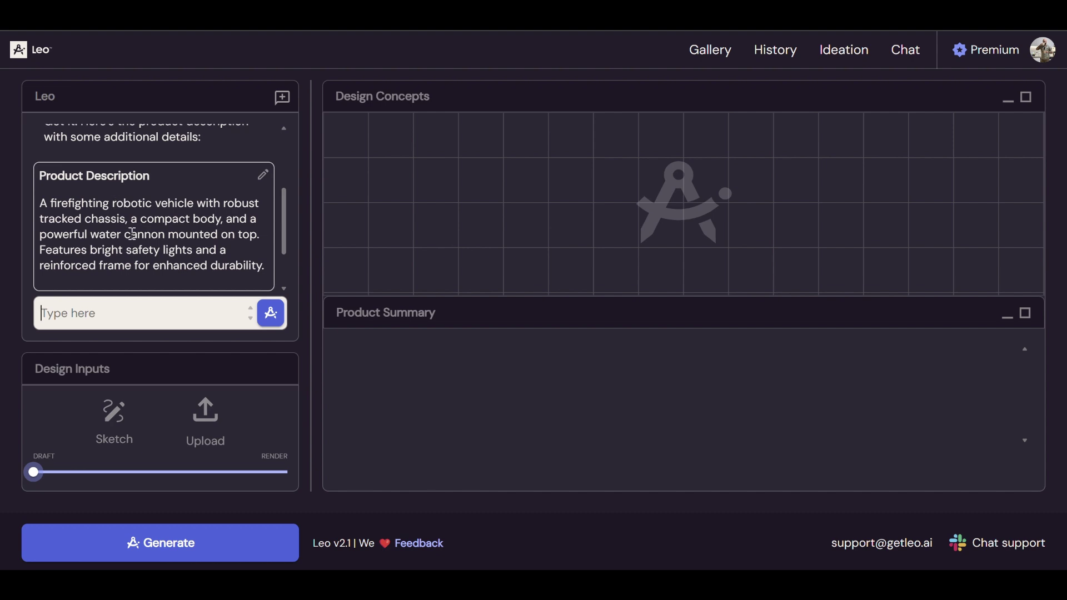
{"action": "left_click", "coordinate": [139, 543]}
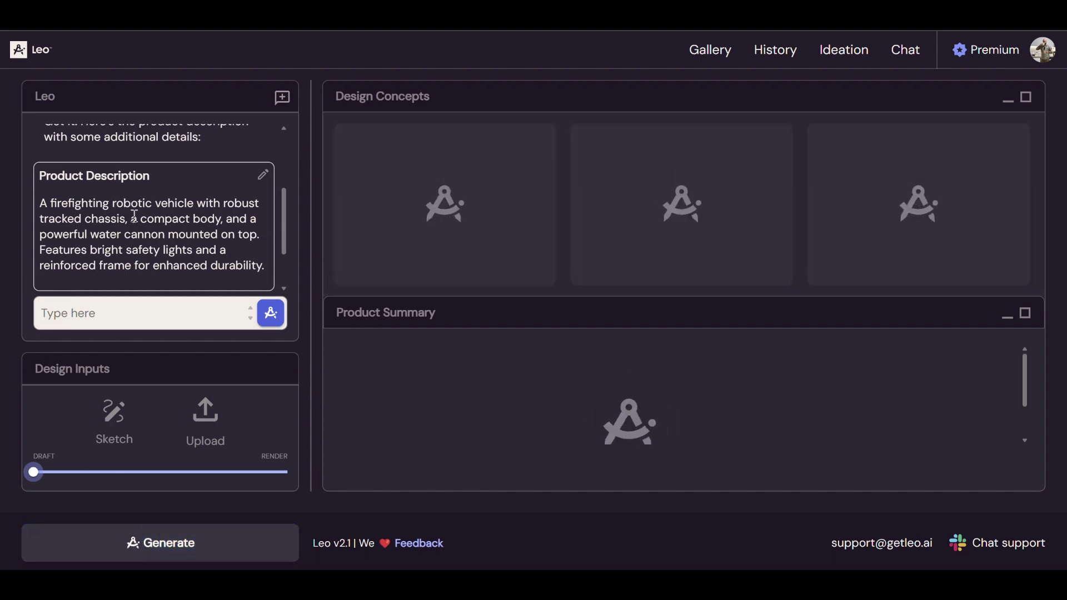
{"action": "left_click", "coordinate": [1027, 100]}
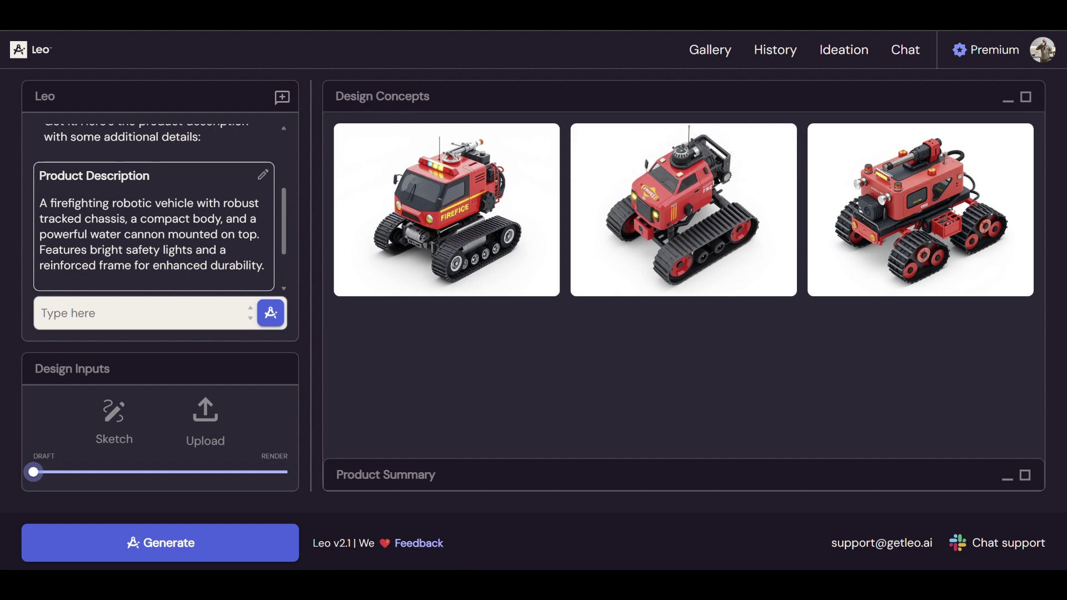
Step: Generate another batch of three robot concepts and open the boxy red tracked robot with the cannon
{"action": "left_click", "coordinate": [131, 306]}
{"action": "left_click", "coordinate": [95, 548]}
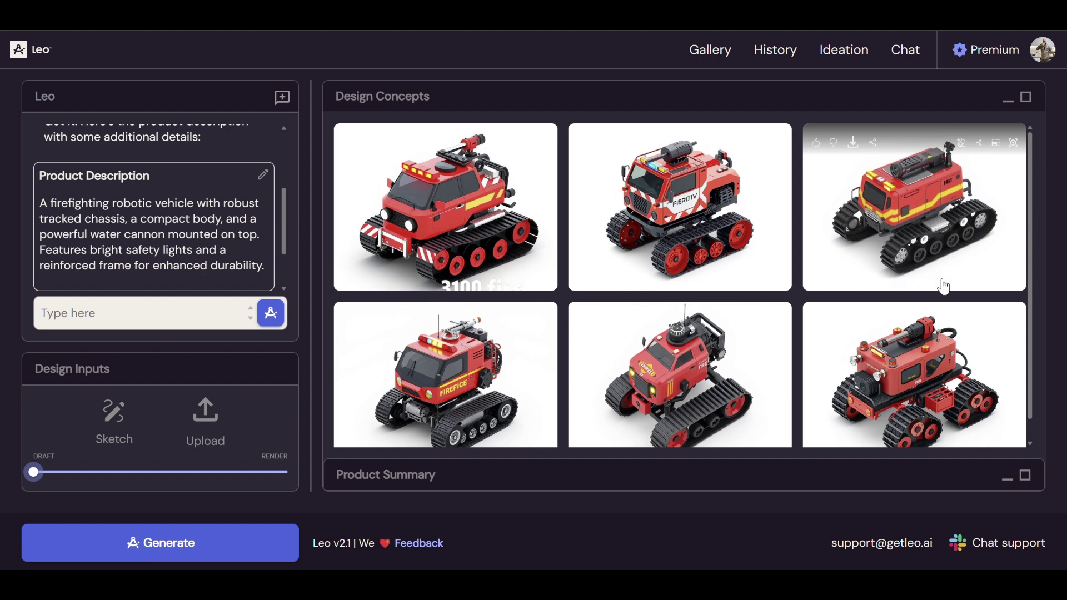
{"action": "left_click", "coordinate": [943, 382]}
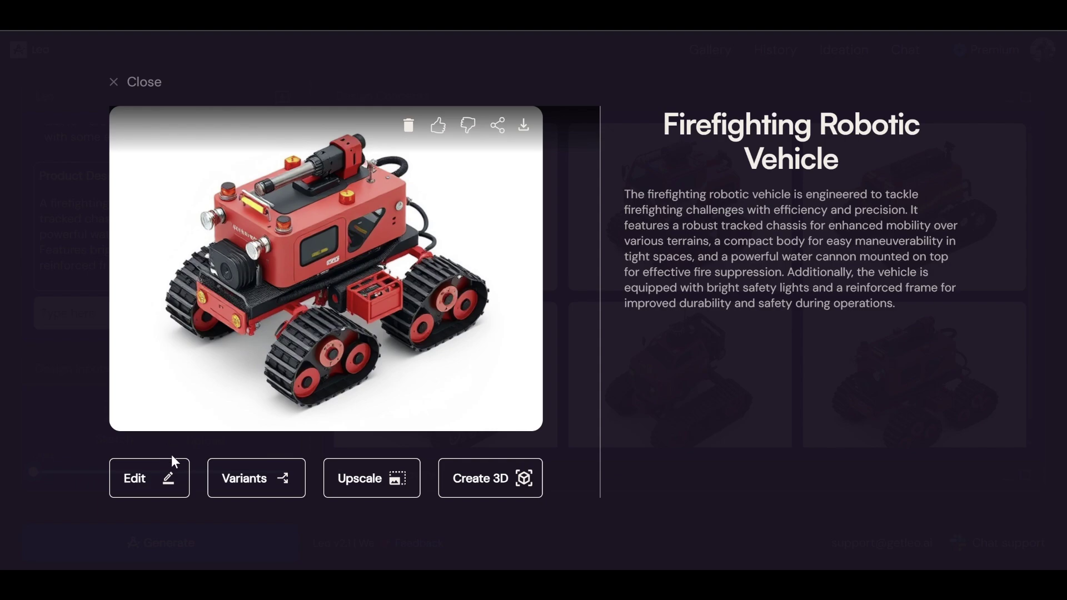
Step: Generate three variants of the boxy red tracked robot, then remove its image from Design Input
{"action": "left_click", "coordinate": [253, 480]}
{"action": "left_click", "coordinate": [232, 481]}
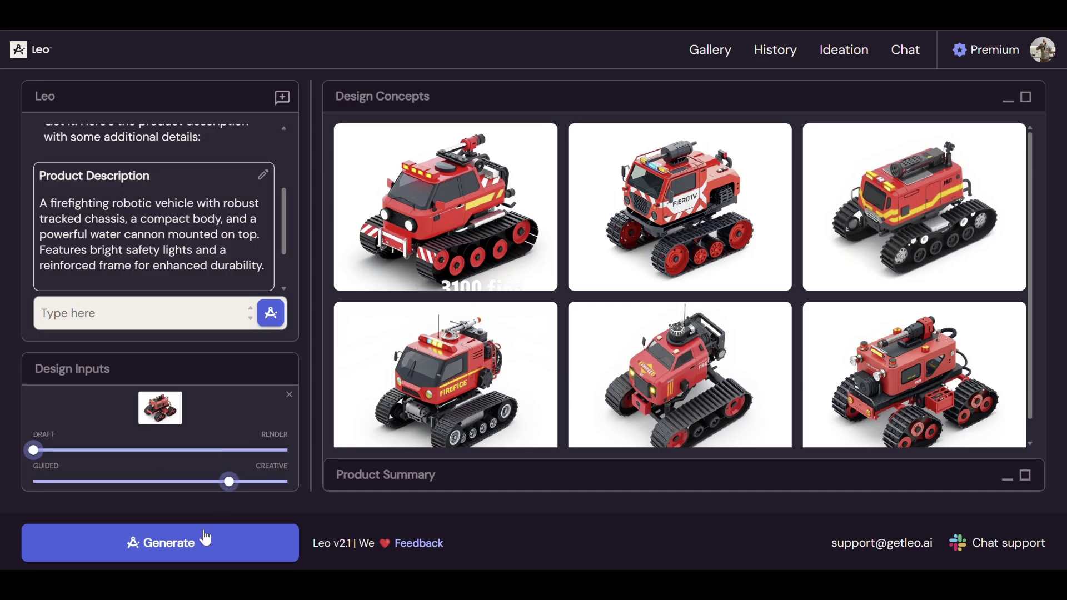
{"action": "left_click", "coordinate": [207, 538]}
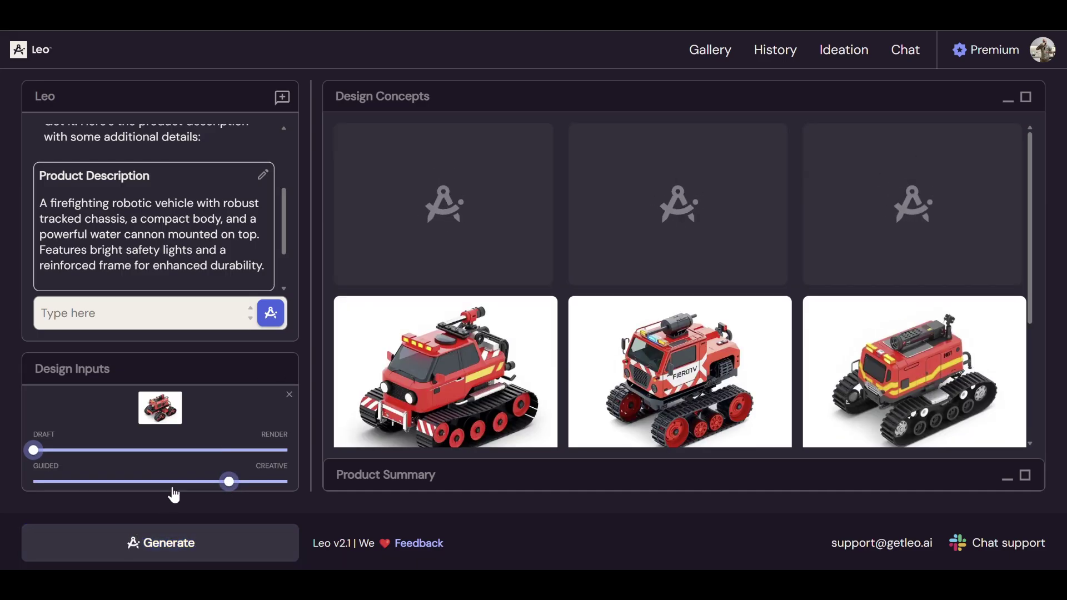
{"action": "left_click", "coordinate": [289, 395]}
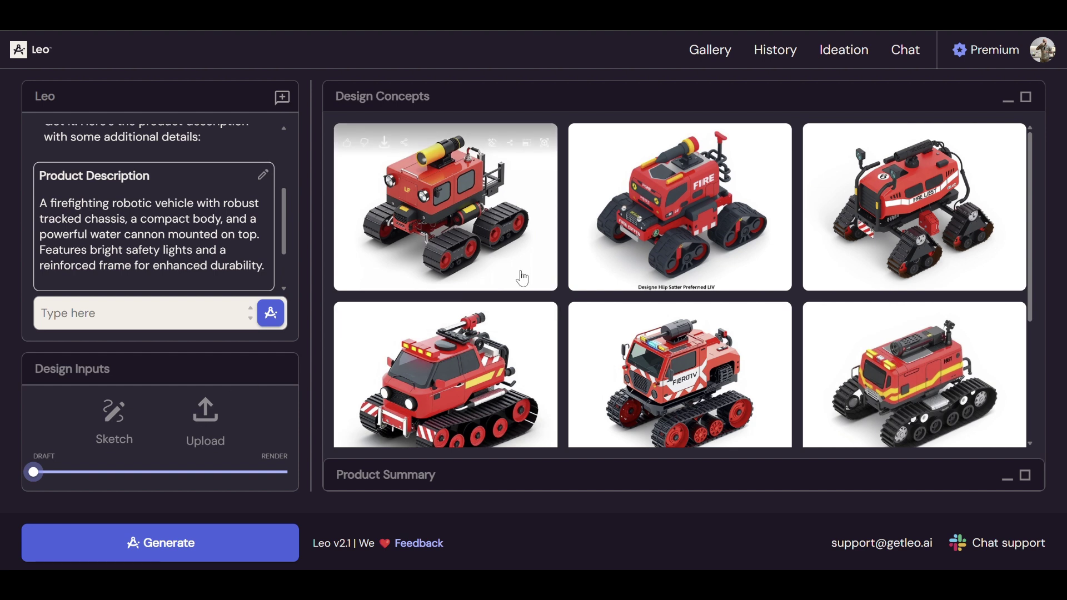
{"action": "mouse_move", "coordinate": [505, 213]}
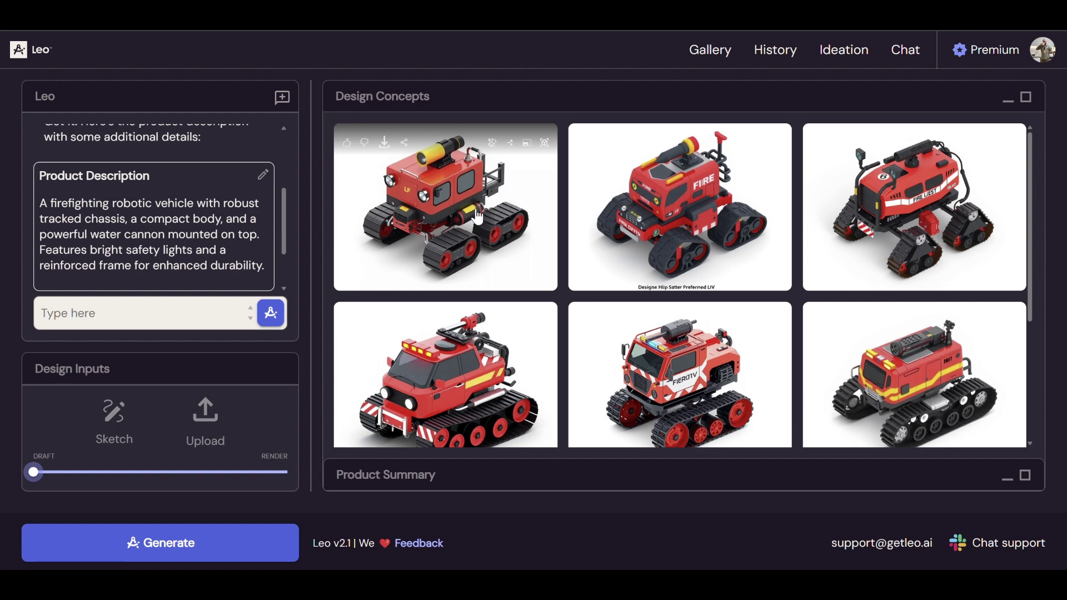
Step: Expand the Product Summary and read through the robot's spec
{"action": "left_click", "coordinate": [1026, 477]}
{"action": "scroll", "coordinate": [553, 218], "scroll_direction": "down", "scroll_amount": 5}
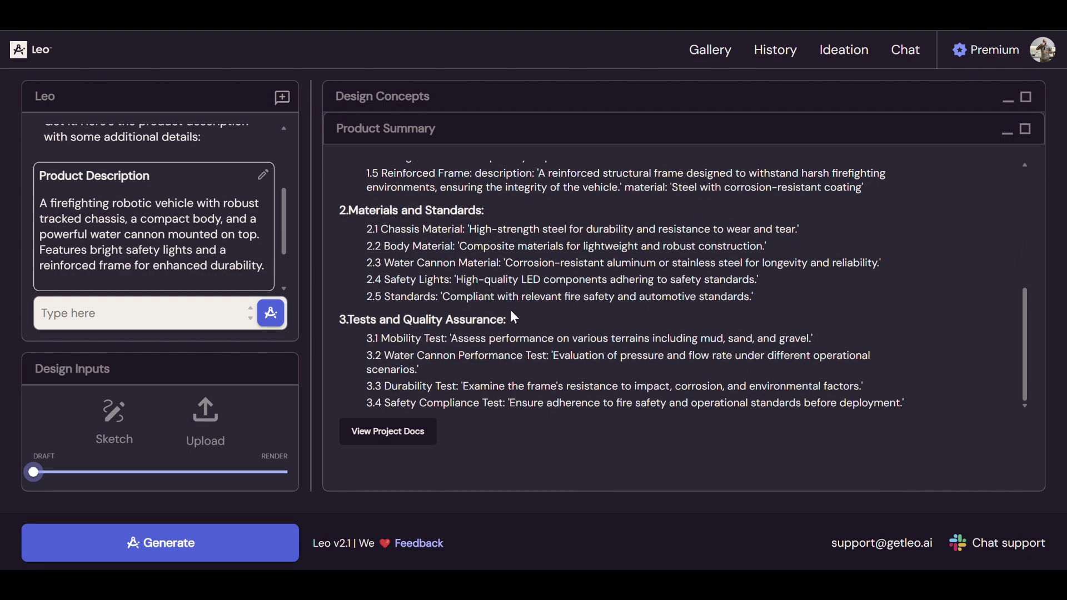
{"action": "scroll", "coordinate": [511, 309], "scroll_direction": "up", "scroll_amount": 5}
{"action": "scroll", "coordinate": [402, 425], "scroll_direction": "down", "scroll_amount": 5}
Step: Start Leo writing the project technical spec, then return to the full-size Design Concepts grid
{"action": "left_click", "coordinate": [391, 429]}
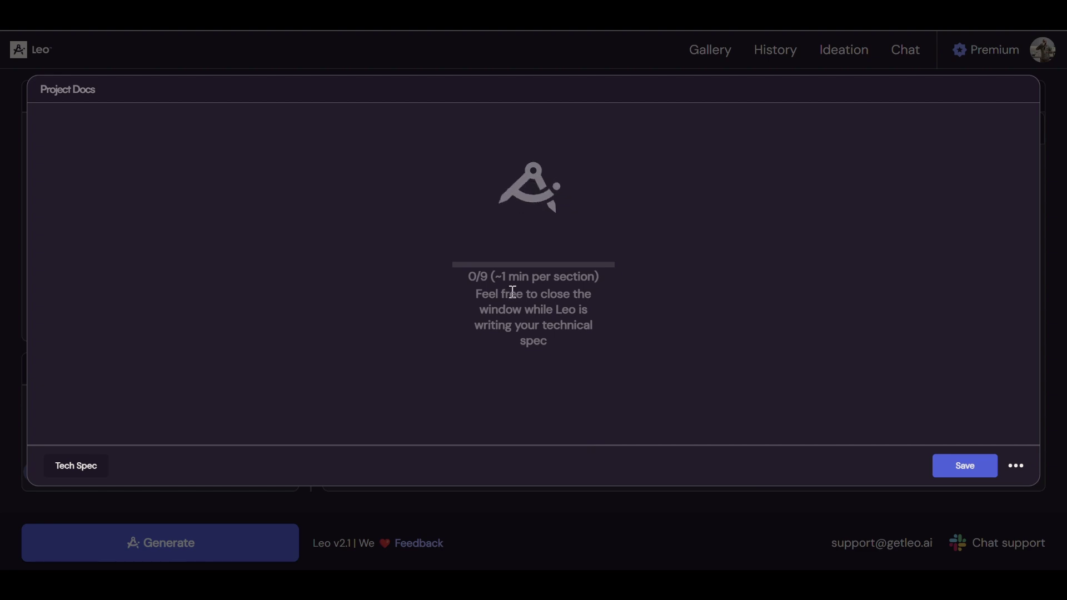
{"action": "left_click", "coordinate": [695, 498]}
{"action": "scroll", "coordinate": [599, 296], "scroll_direction": "up", "scroll_amount": 5}
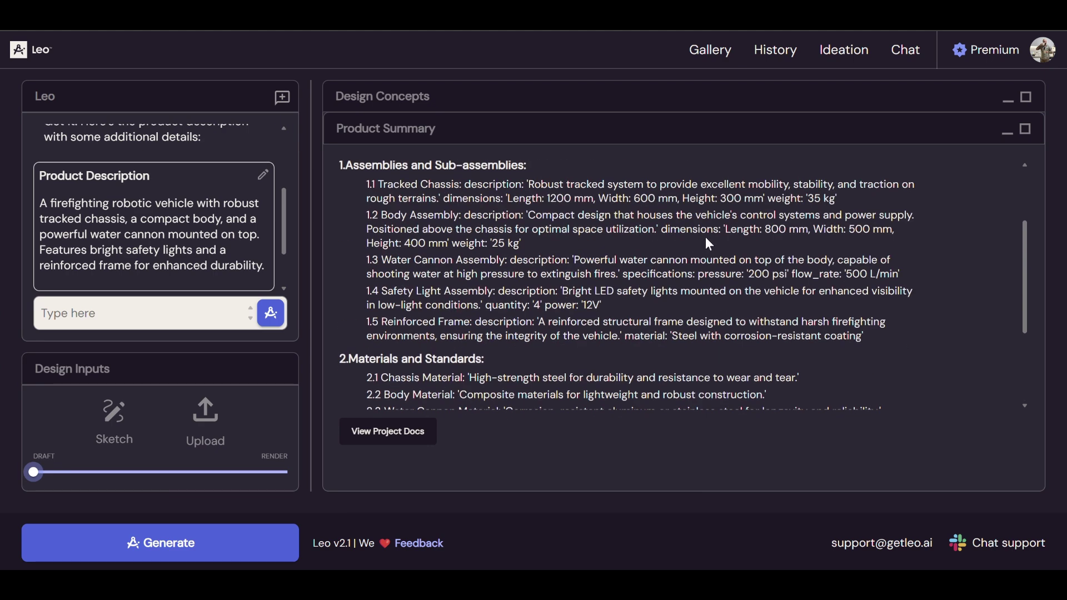
{"action": "scroll", "coordinate": [706, 238], "scroll_direction": "down", "scroll_amount": 3}
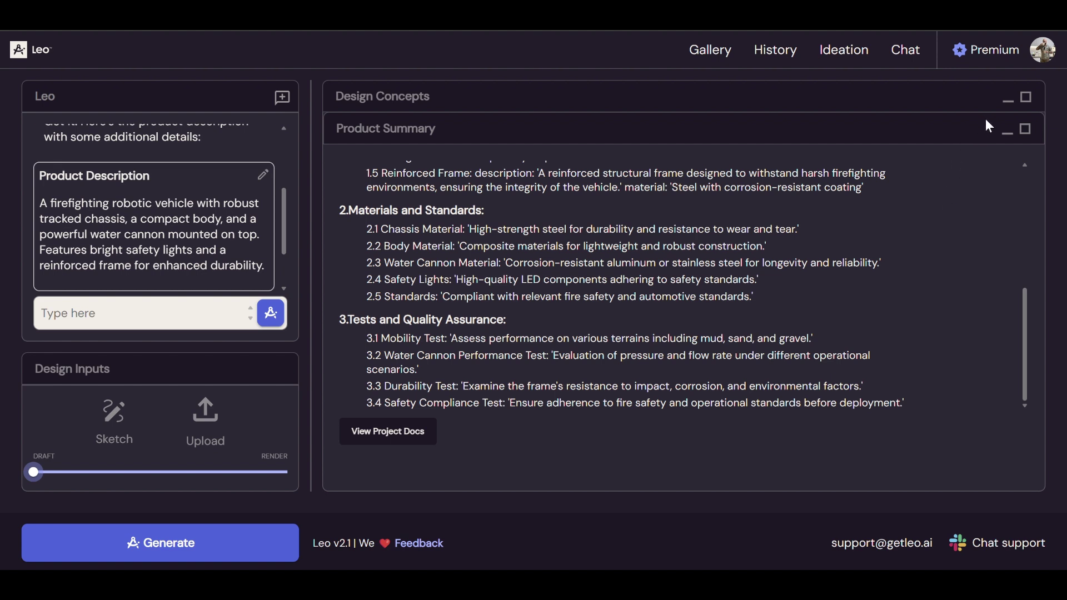
{"action": "left_click", "coordinate": [389, 432]}
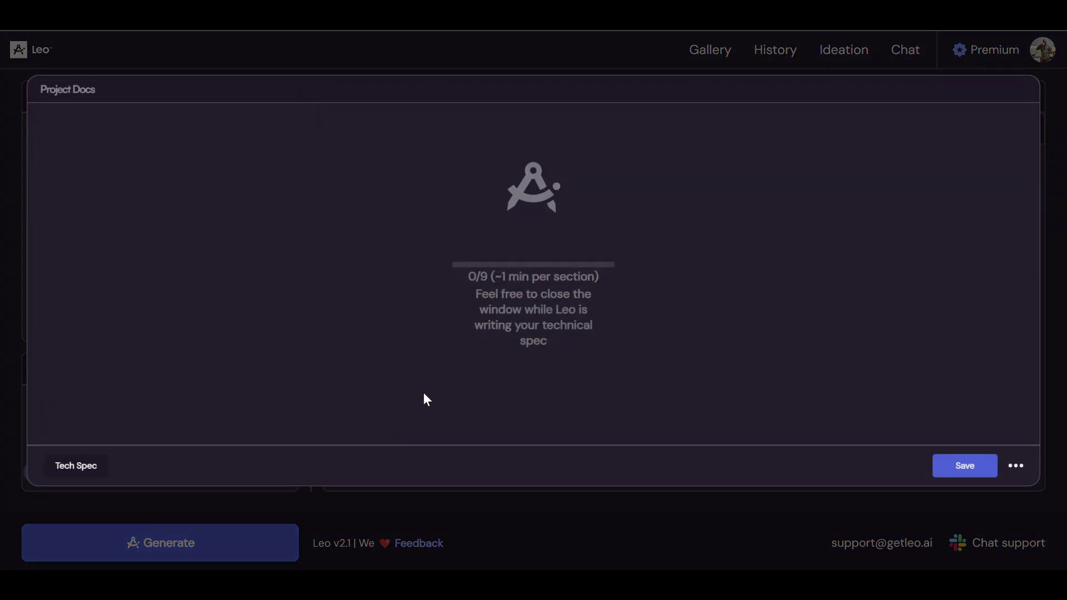
{"action": "left_click", "coordinate": [716, 528]}
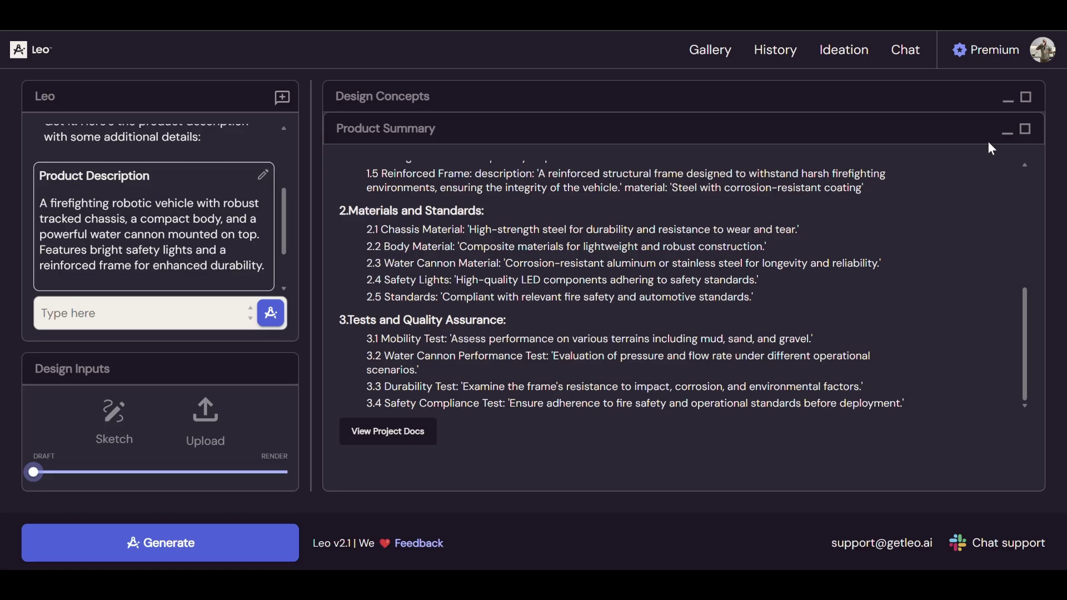
{"action": "left_click", "coordinate": [1025, 98]}
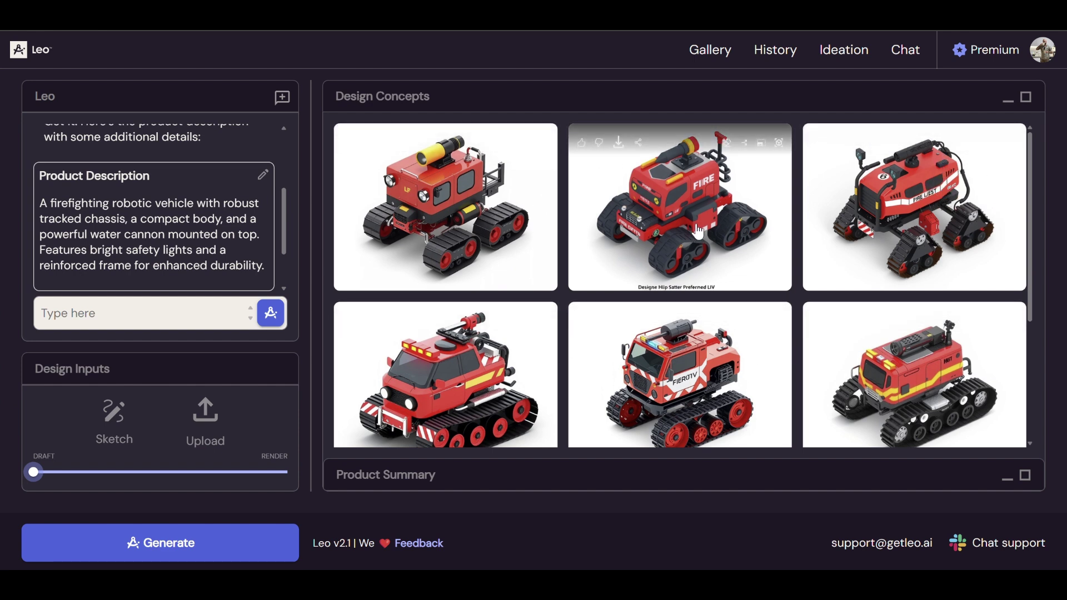
Step: Start a 3D model of the red FIRE-labelled concept
{"action": "left_click", "coordinate": [781, 145]}
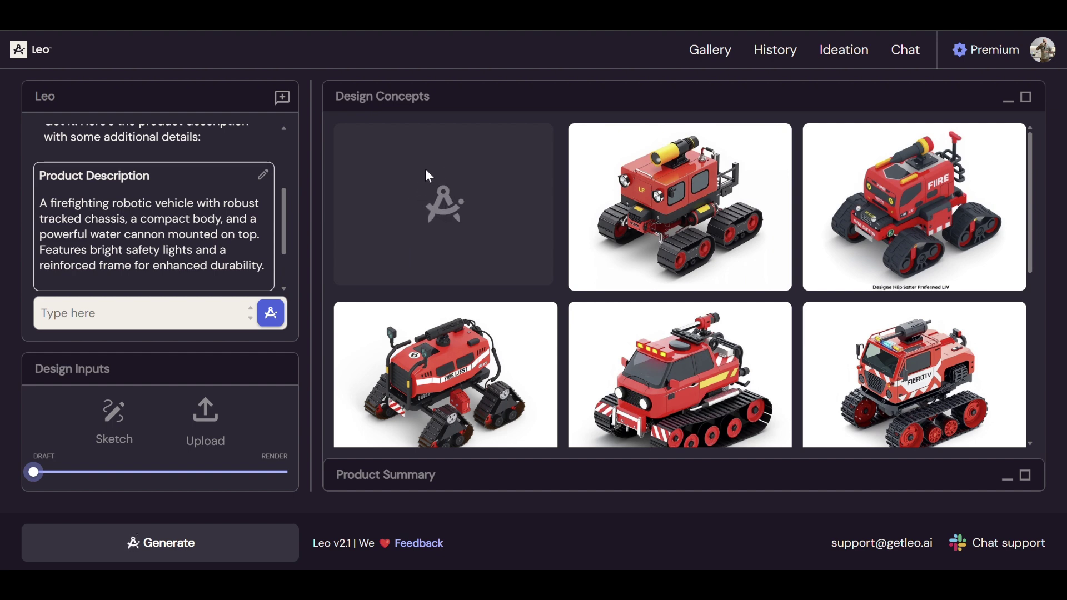
{"action": "mouse_move", "coordinate": [922, 187]}
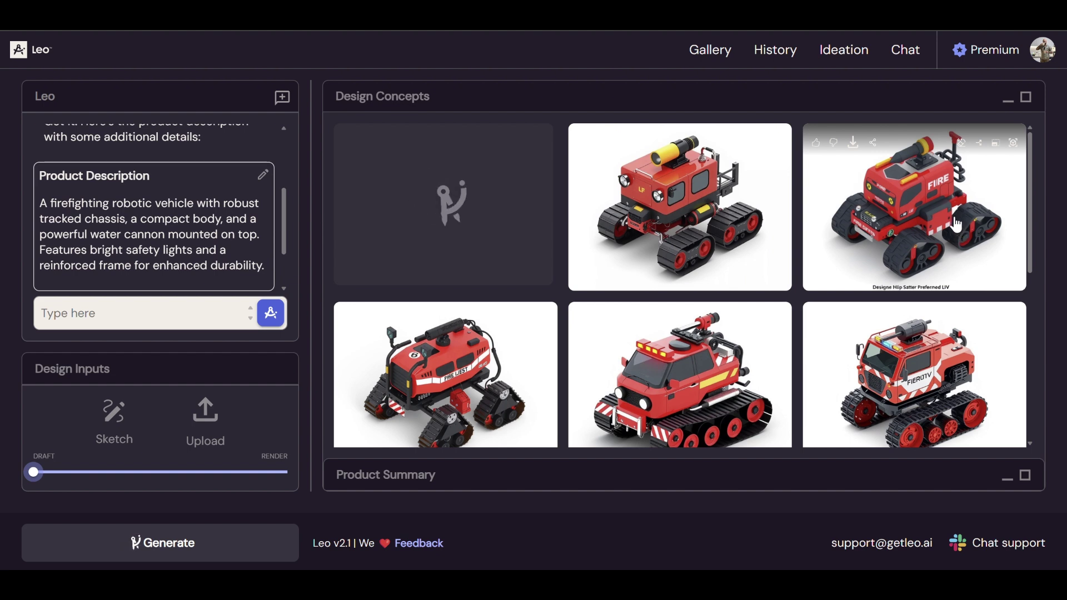
{"action": "left_click", "coordinate": [1014, 482]}
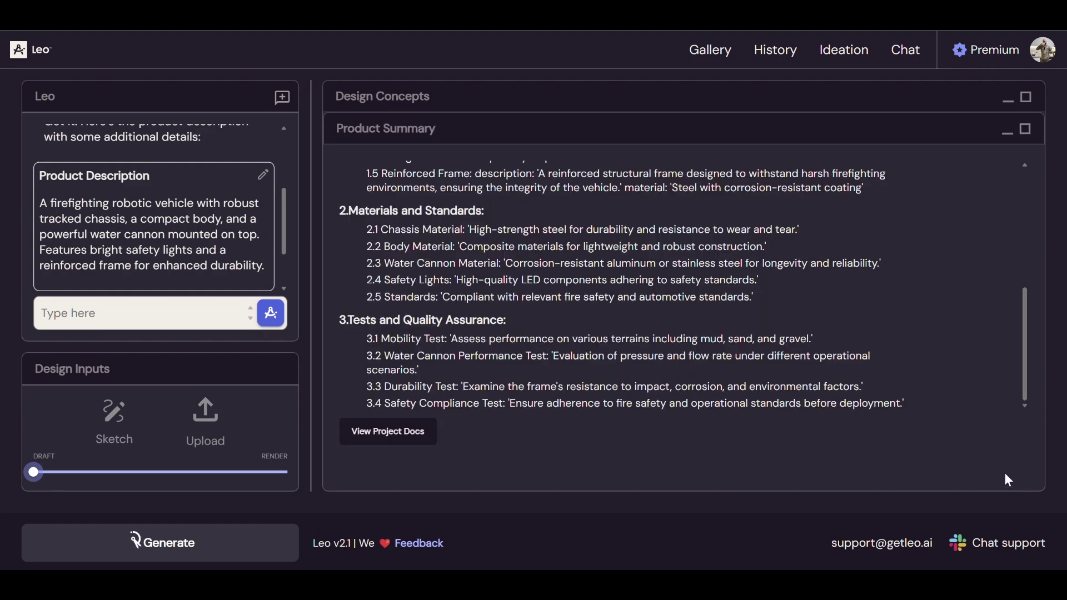
{"action": "left_click", "coordinate": [416, 440]}
{"action": "scroll", "coordinate": [399, 211], "scroll_direction": "down", "scroll_amount": 3}
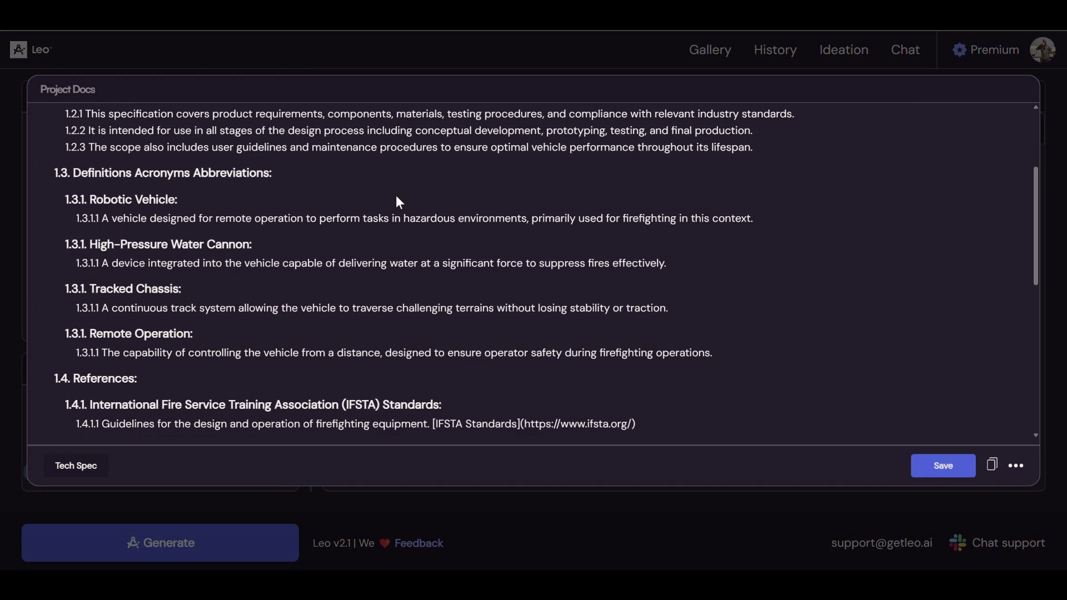
{"action": "scroll", "coordinate": [399, 202], "scroll_direction": "down", "scroll_amount": 5}
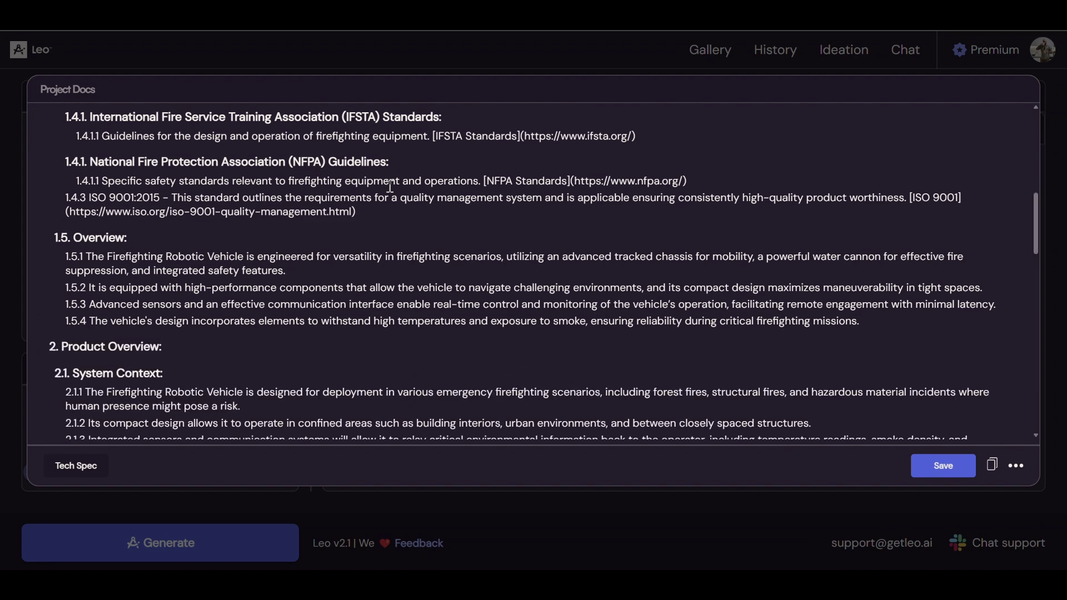
{"action": "scroll", "coordinate": [390, 183], "scroll_direction": "down", "scroll_amount": 3}
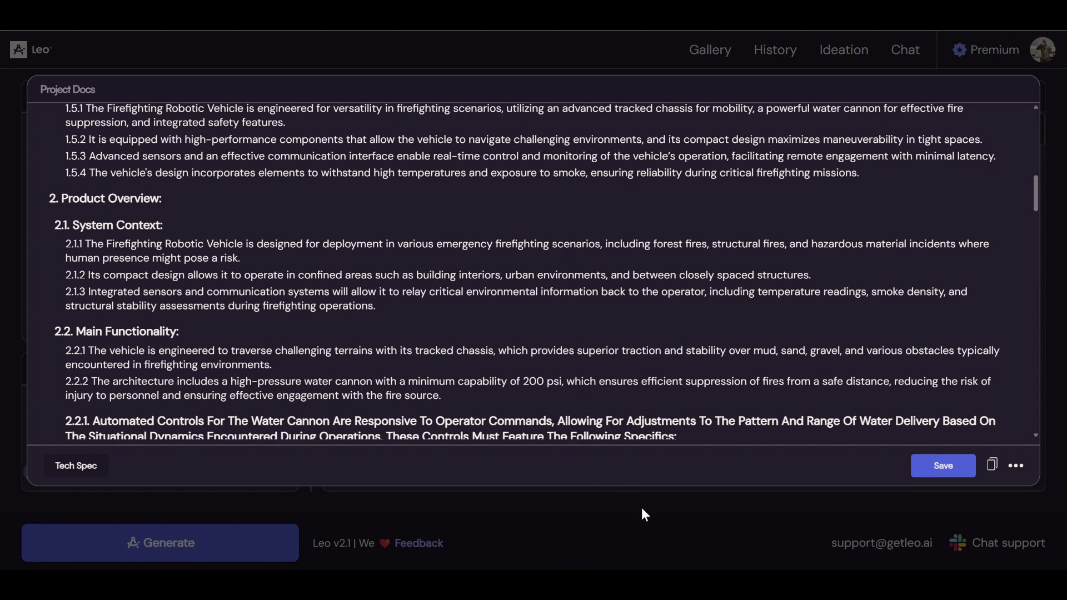
{"action": "scroll", "coordinate": [634, 376], "scroll_direction": "down", "scroll_amount": 4}
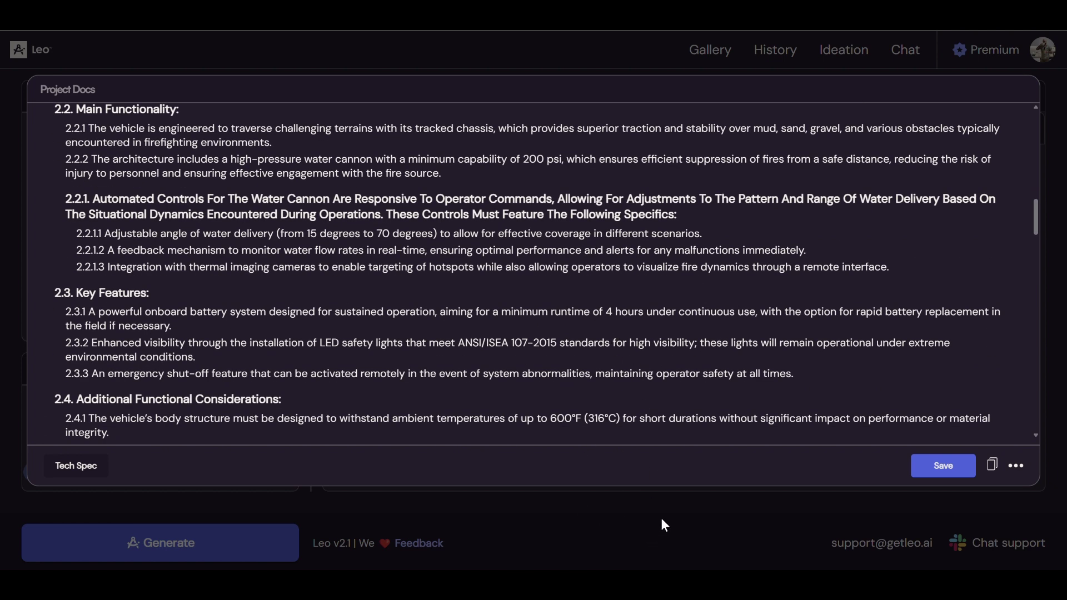
{"action": "left_click", "coordinate": [662, 521]}
Step: Inspect the new 3D model's details, then generate another concept from the product description
{"action": "left_click", "coordinate": [1028, 99]}
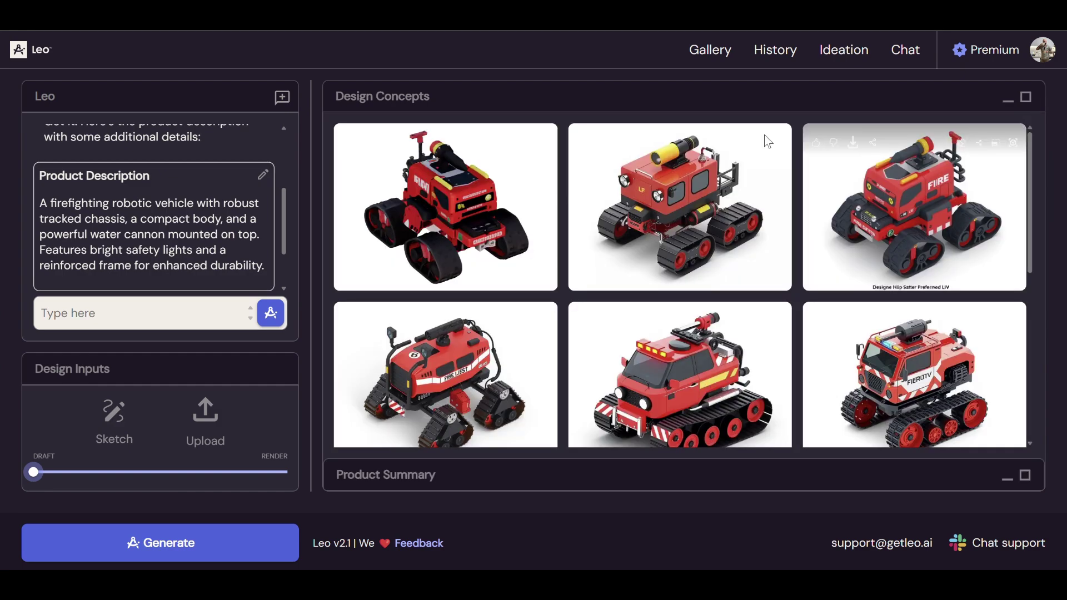
{"action": "left_click", "coordinate": [485, 215]}
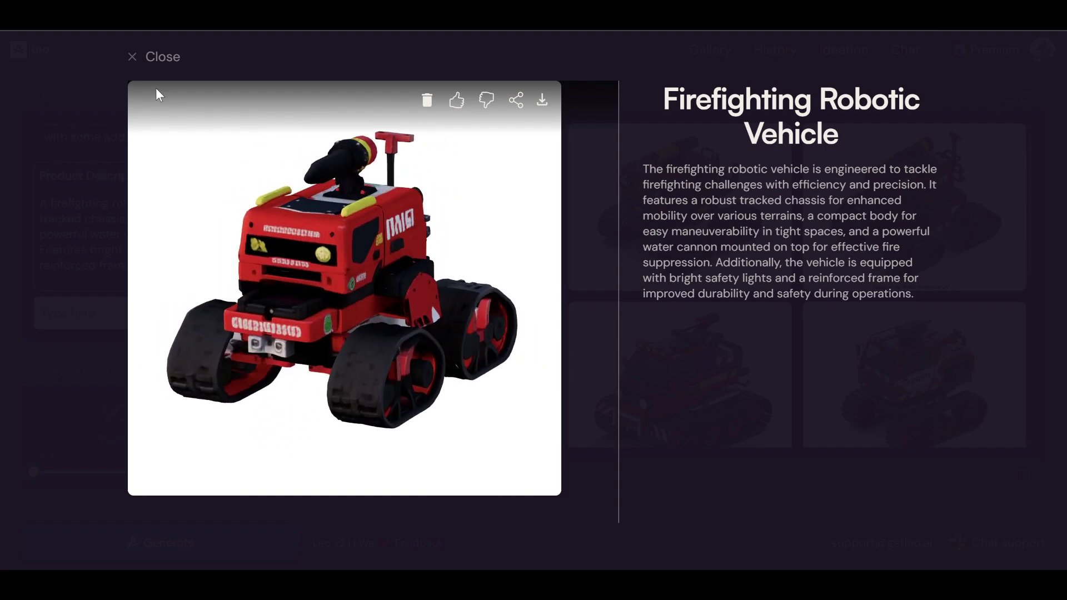
{"action": "left_click", "coordinate": [136, 55]}
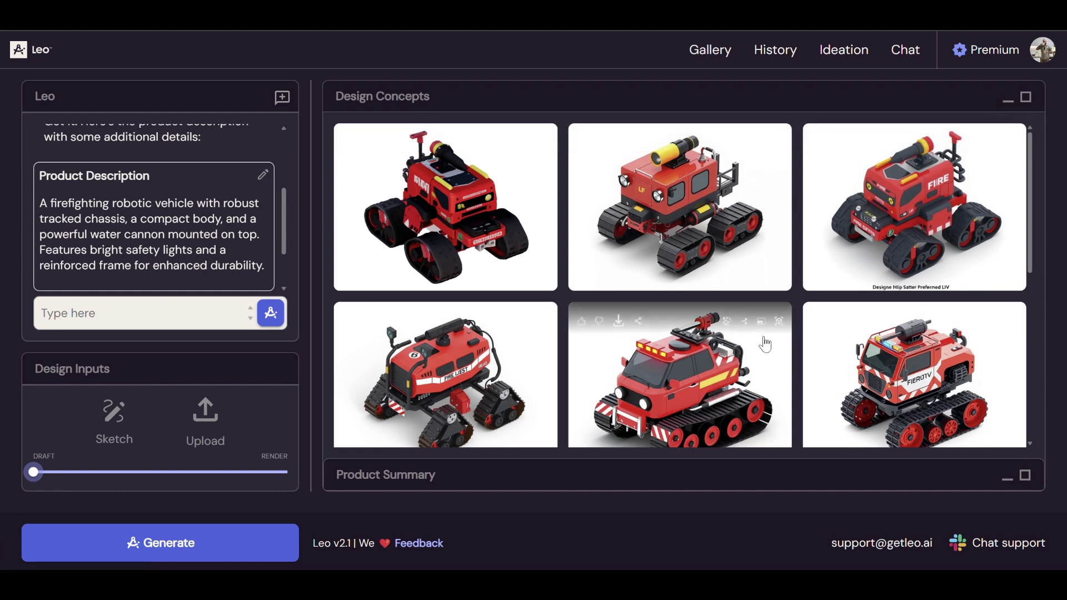
{"action": "left_click", "coordinate": [780, 323]}
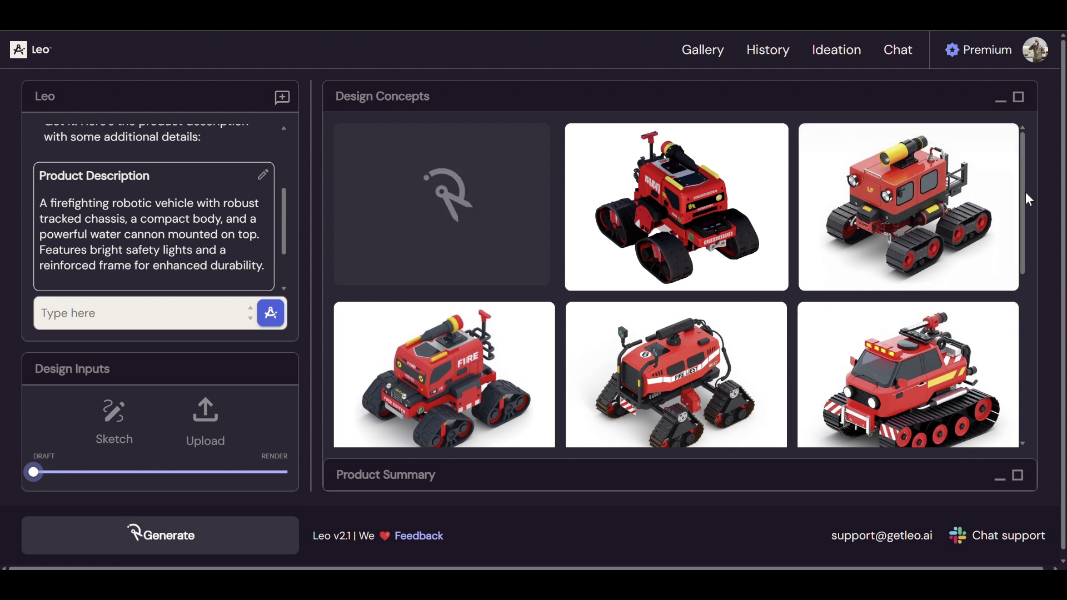
Step: Switch to Leo's Chat page and scroll down the conversation
{"action": "left_click", "coordinate": [902, 52]}
{"action": "scroll", "coordinate": [693, 238], "scroll_direction": "down", "scroll_amount": 10}
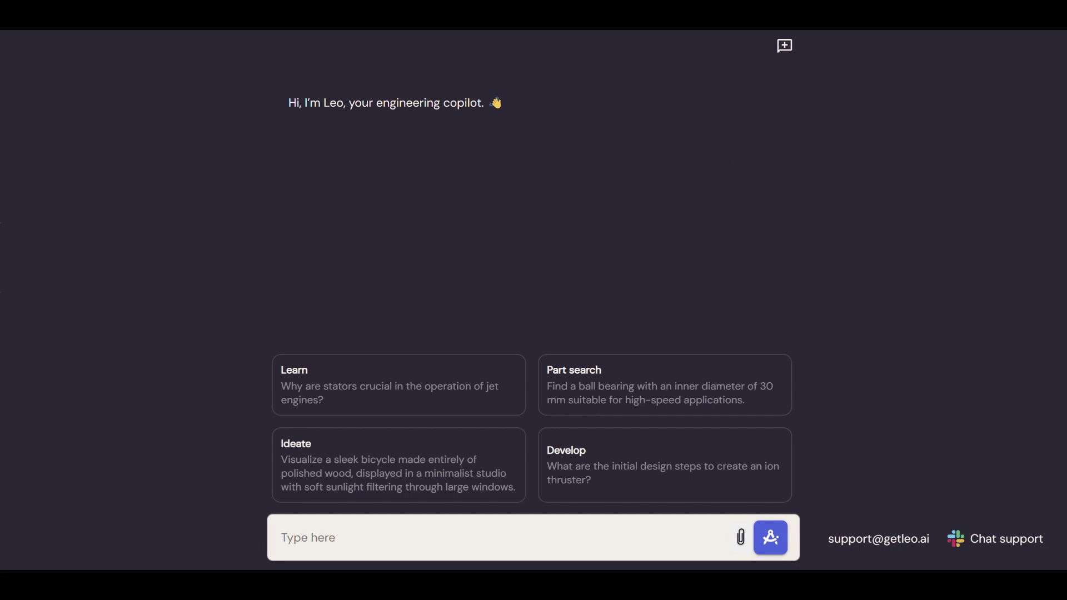
Step: Exit full screen and stretch the Leo window across the full screen width
{"action": "key", "text": "F11"}
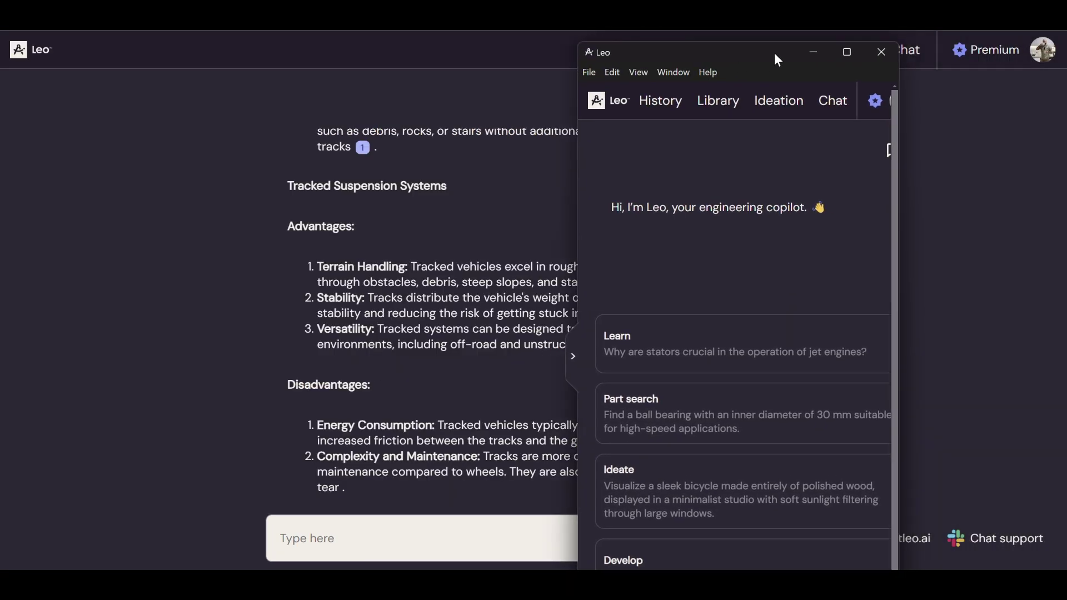
{"action": "left_click_drag", "start_coordinate": [584, 49], "coordinate": [16, 41]}
{"action": "key", "text": "super+Left"}
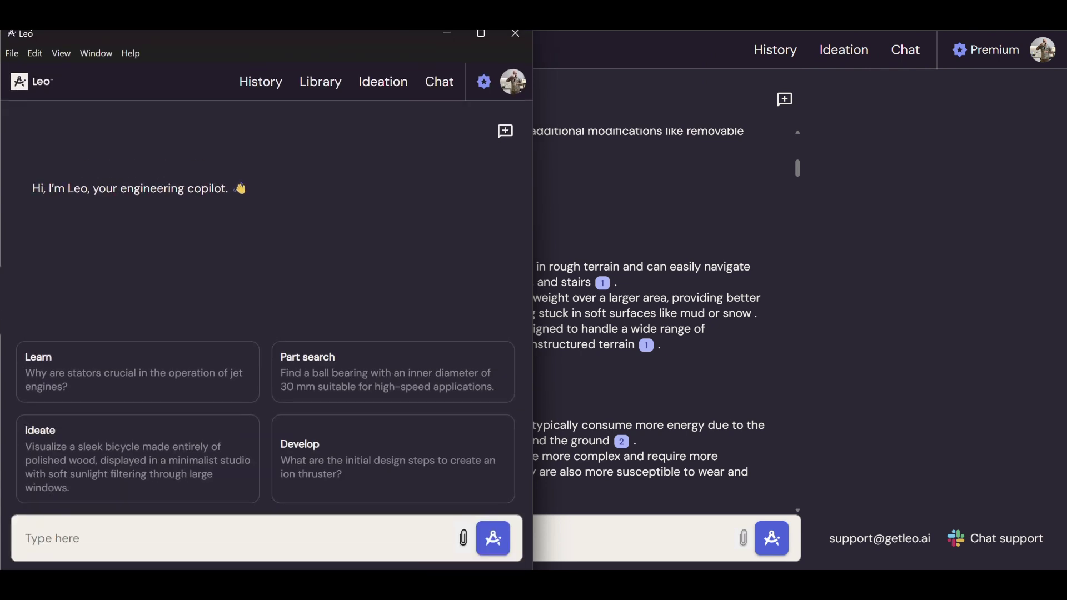
{"action": "left_click_drag", "start_coordinate": [535, 205], "coordinate": [1061, 160]}
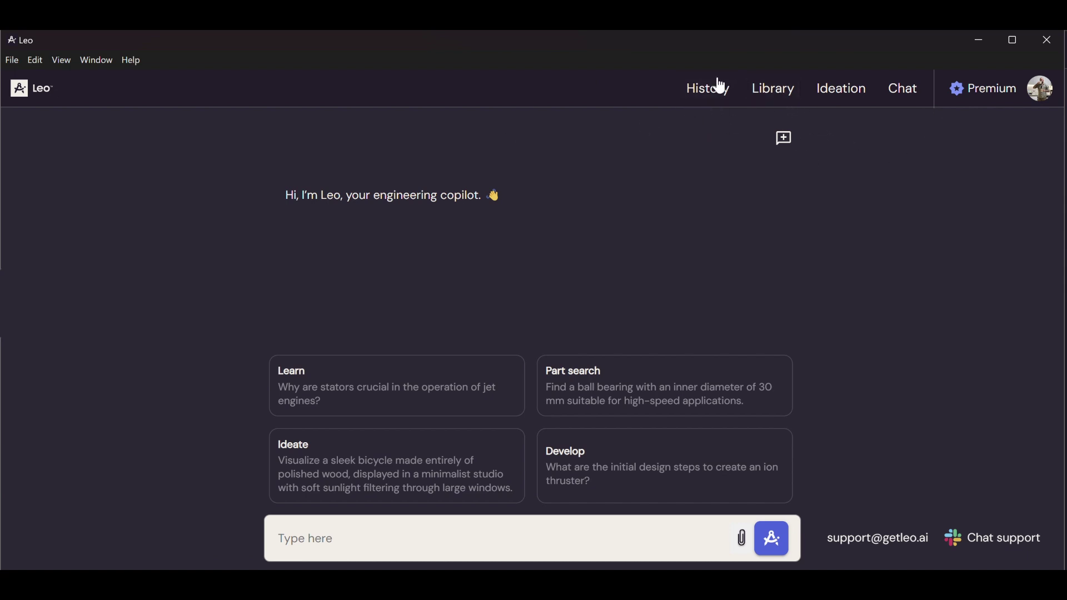
{"action": "left_click", "coordinate": [776, 94]}
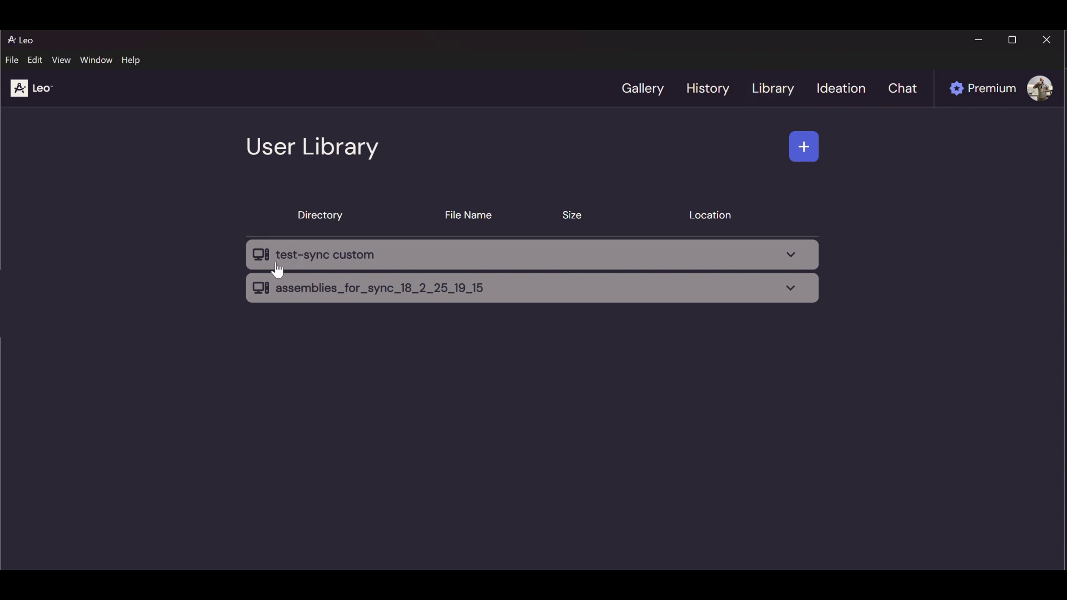
{"action": "left_click", "coordinate": [283, 300]}
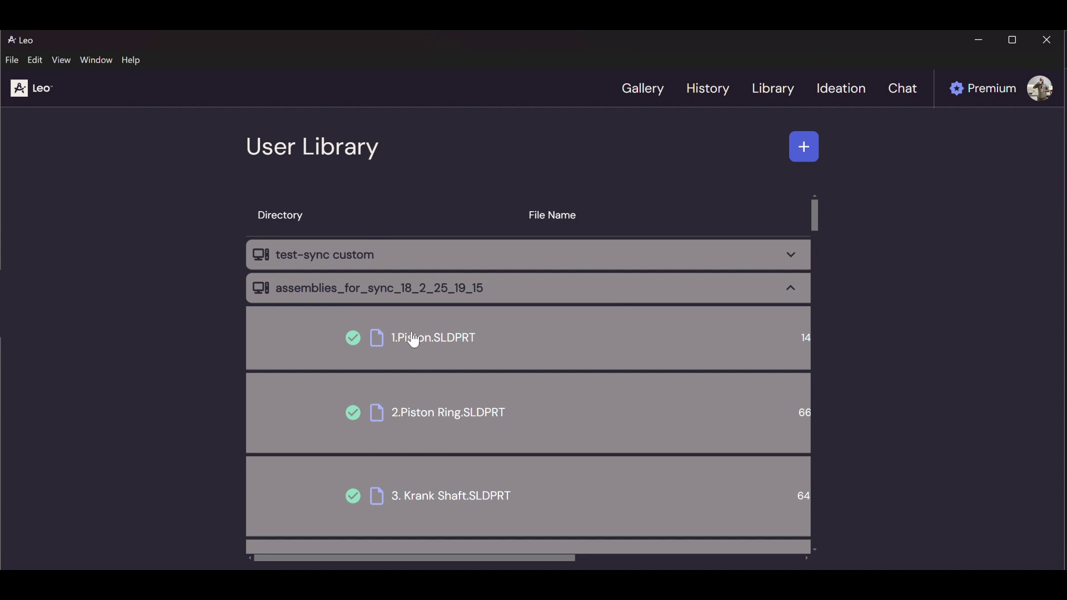
{"action": "scroll", "coordinate": [489, 353], "scroll_direction": "down", "scroll_amount": 6}
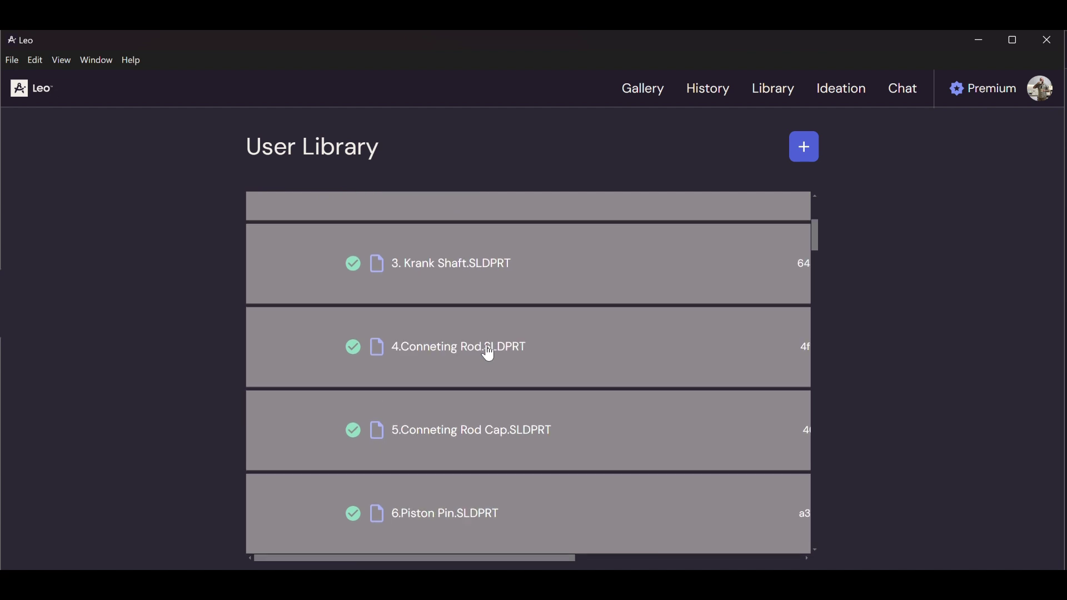
{"action": "scroll", "coordinate": [495, 352], "scroll_direction": "up", "scroll_amount": 6}
{"action": "scroll", "coordinate": [495, 352], "scroll_direction": "down", "scroll_amount": 5}
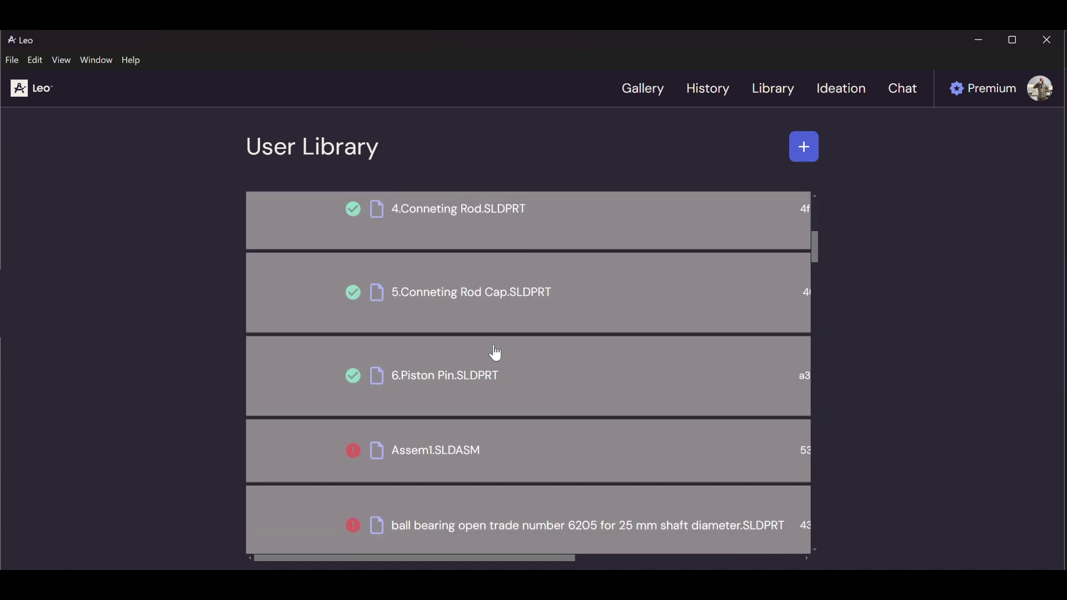
{"action": "scroll", "coordinate": [501, 348], "scroll_direction": "up", "scroll_amount": 3}
{"action": "scroll", "coordinate": [750, 261], "scroll_direction": "up", "scroll_amount": 2}
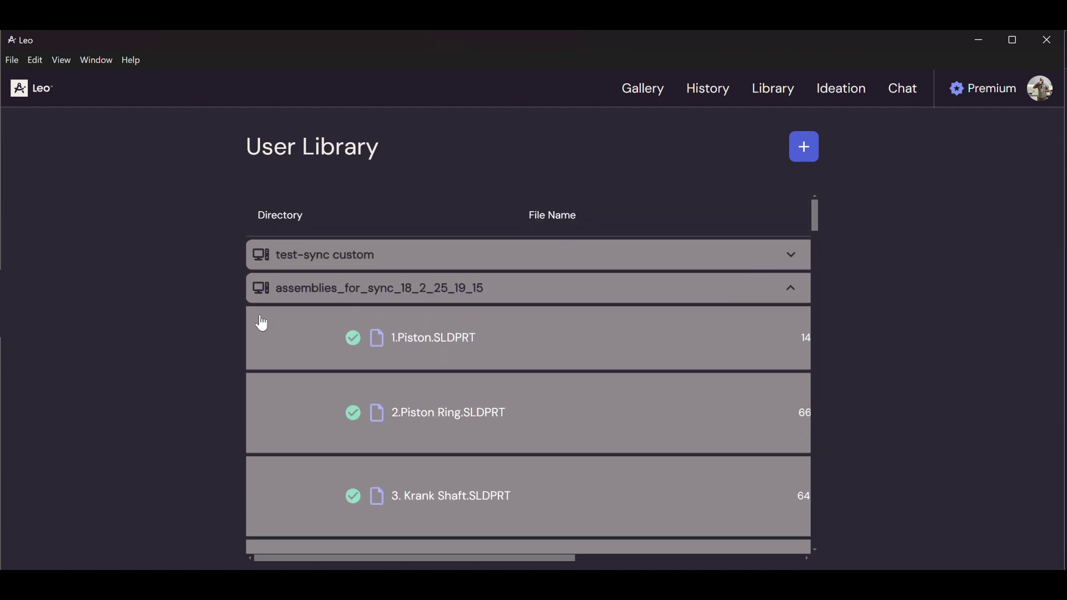
{"action": "left_click", "coordinate": [320, 291]}
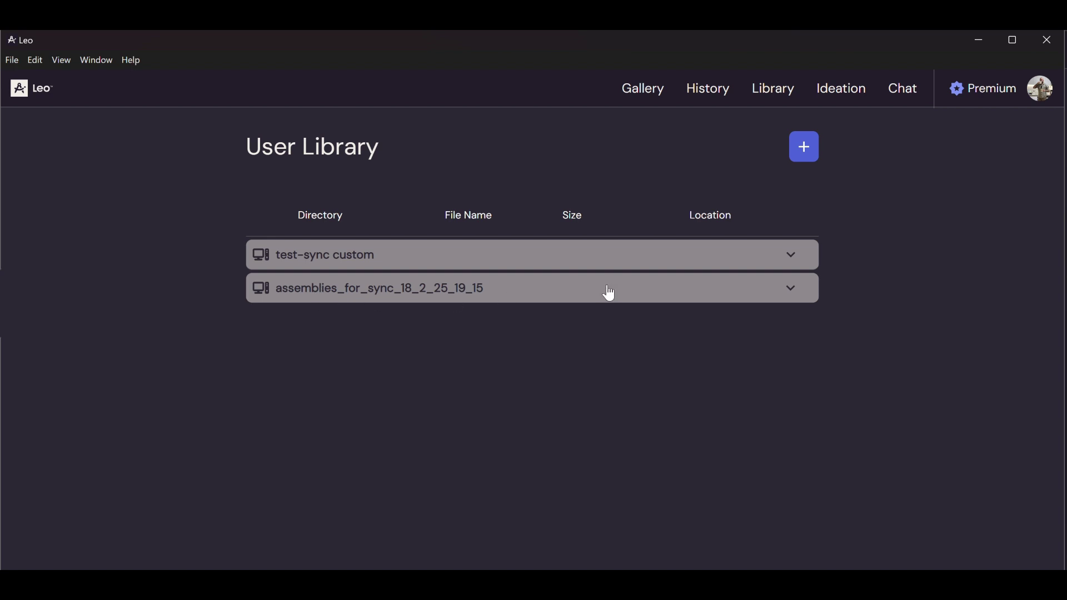
{"action": "left_click", "coordinate": [897, 96]}
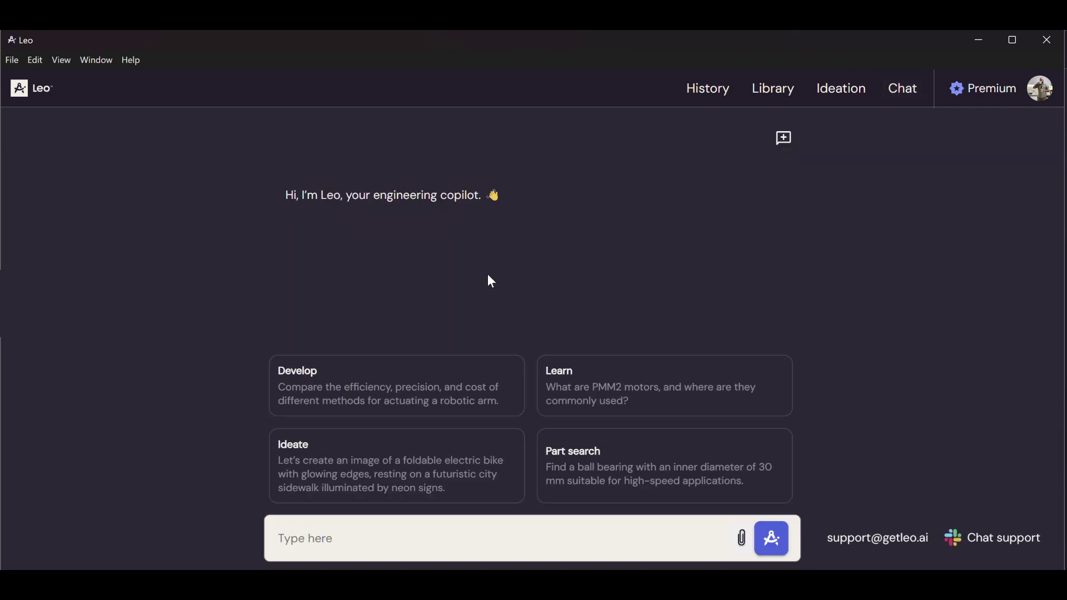
{"action": "left_click", "coordinate": [772, 100]}
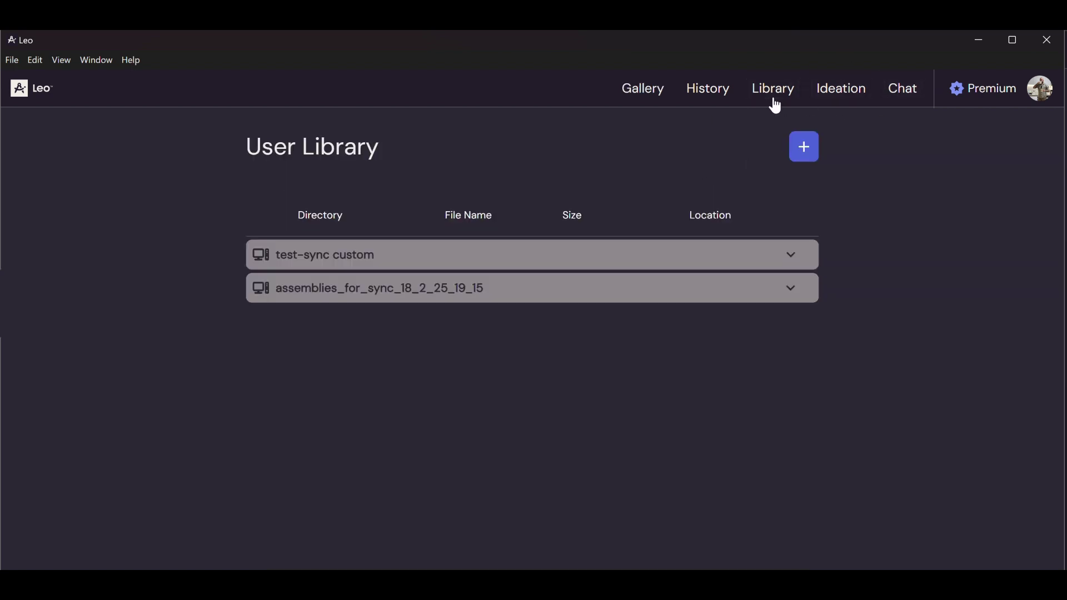
{"action": "left_click", "coordinate": [336, 270]}
{"action": "scroll", "coordinate": [578, 316], "scroll_direction": "down", "scroll_amount": 15}
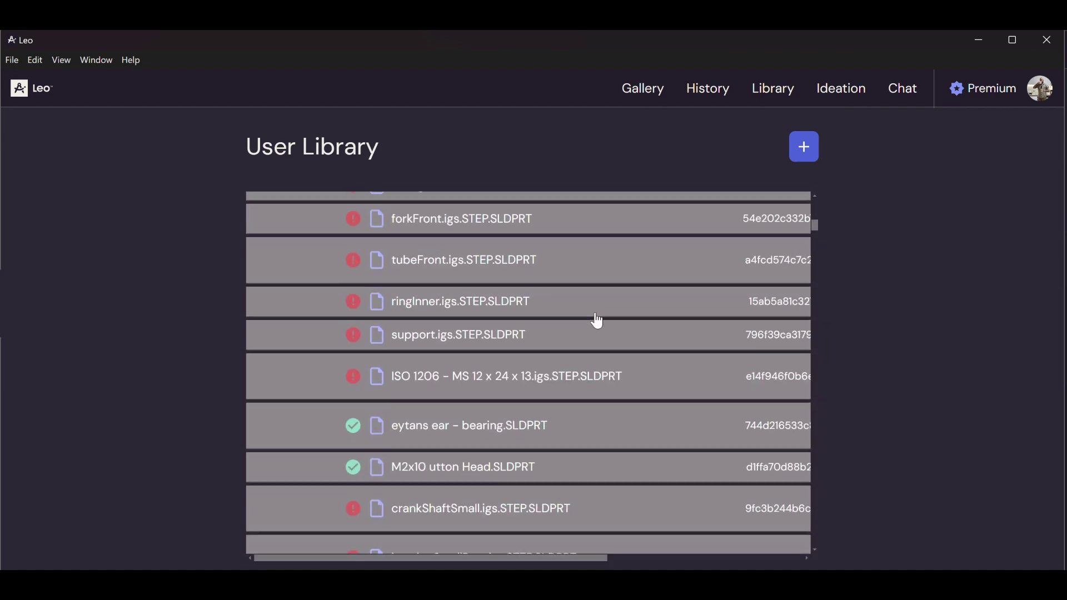
{"action": "scroll", "coordinate": [603, 322], "scroll_direction": "up", "scroll_amount": 15}
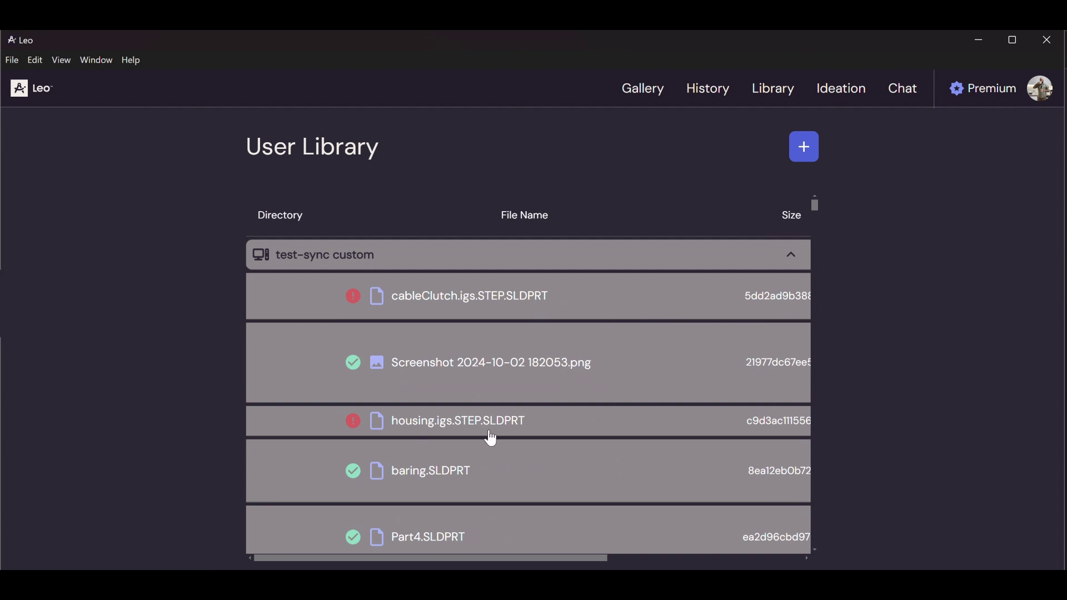
{"action": "left_click", "coordinate": [311, 257]}
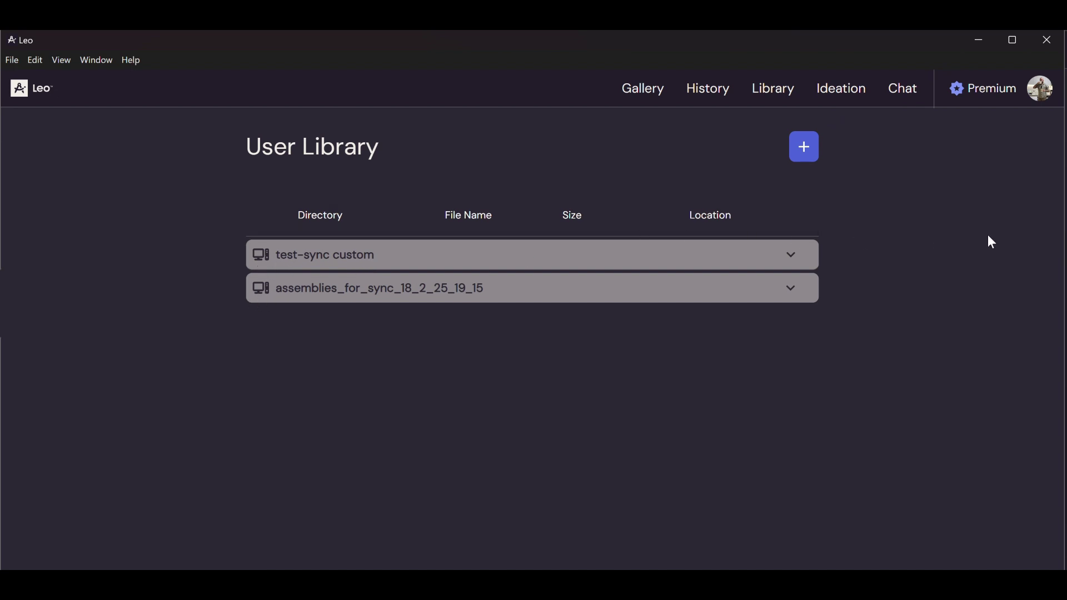
{"action": "left_click", "coordinate": [889, 101]}
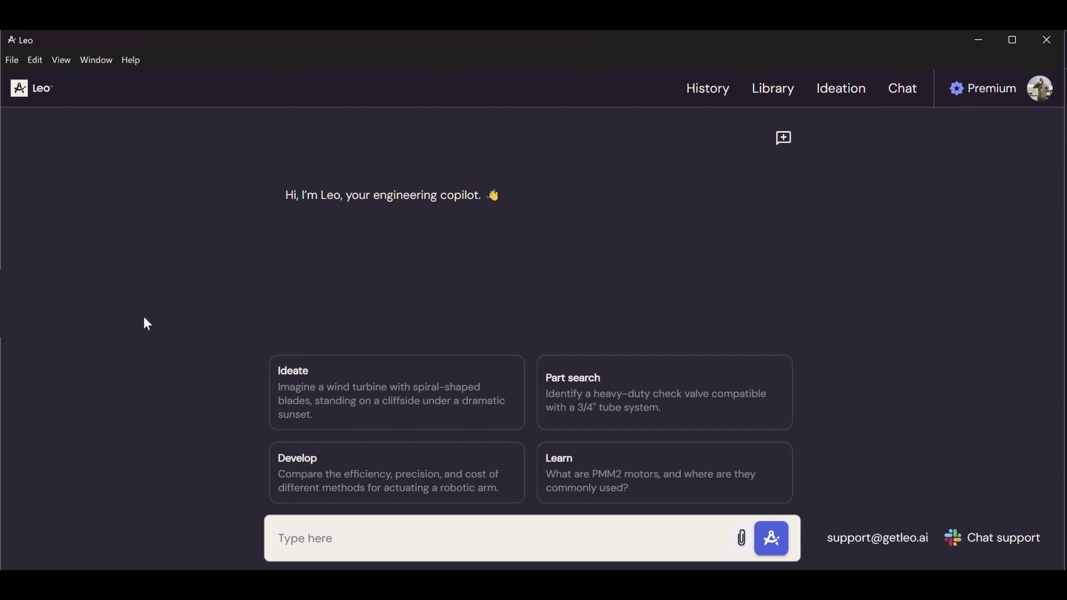
Step: Ask Leo to compare robotic-arm actuation methods, read the answer, then start a new session
{"action": "left_click", "coordinate": [292, 472]}
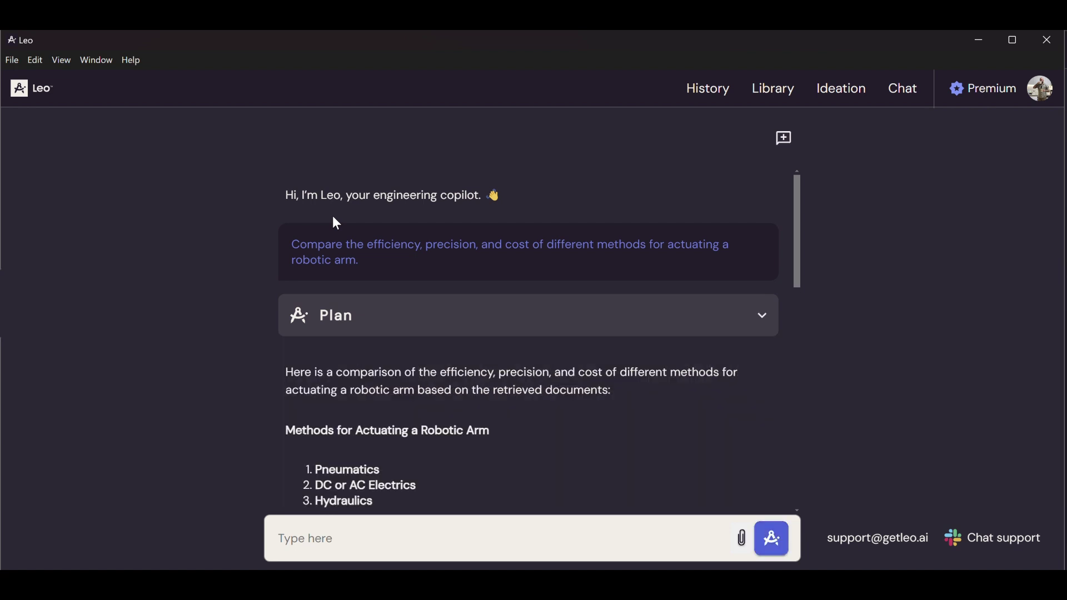
{"action": "scroll", "coordinate": [764, 328], "scroll_direction": "down", "scroll_amount": 4}
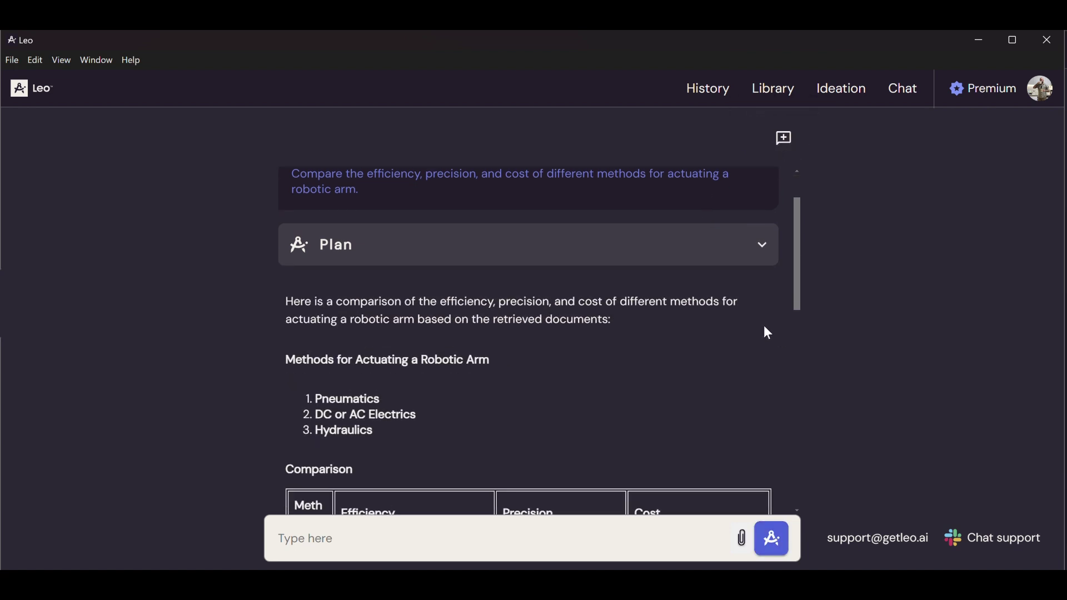
{"action": "scroll", "coordinate": [783, 332], "scroll_direction": "down", "scroll_amount": 4}
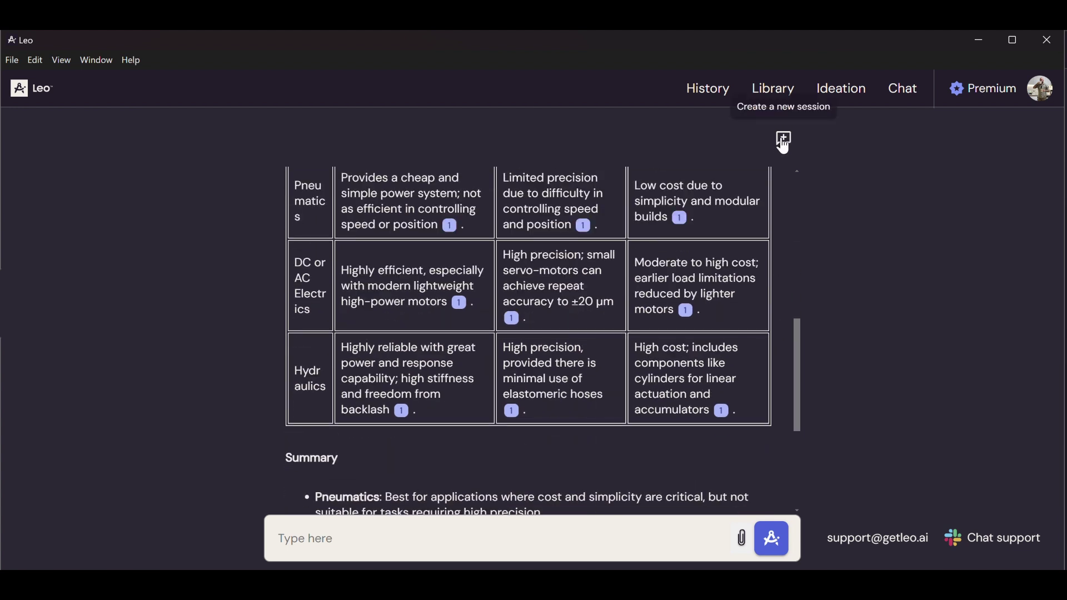
{"action": "left_click", "coordinate": [785, 141]}
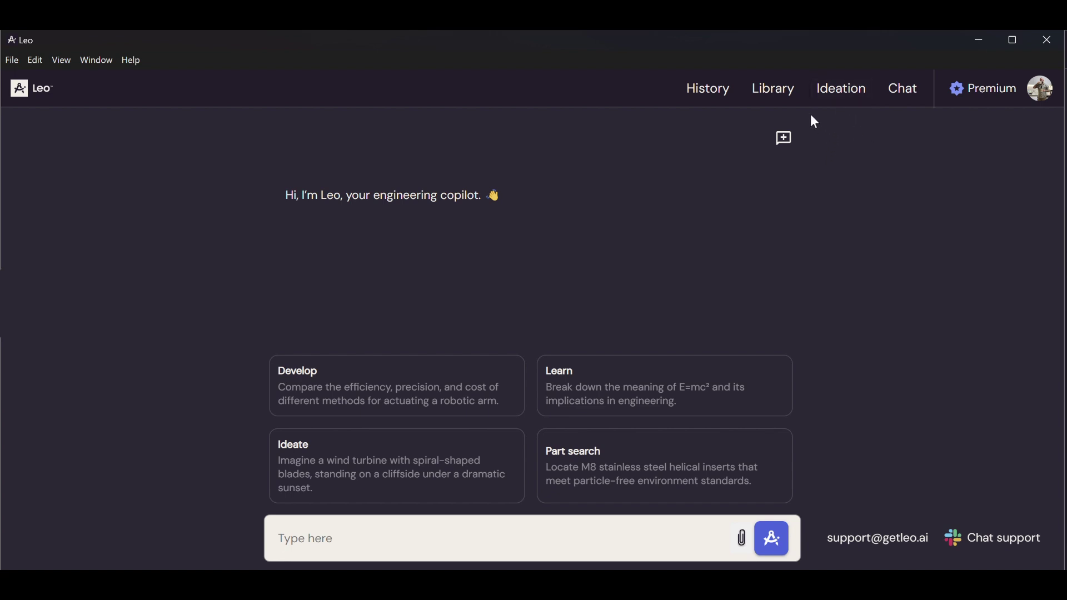
Step: Open the User Library showing test-sync custom and assemblies_for_sync_18_2_25_19_15
{"action": "left_click", "coordinate": [787, 99]}
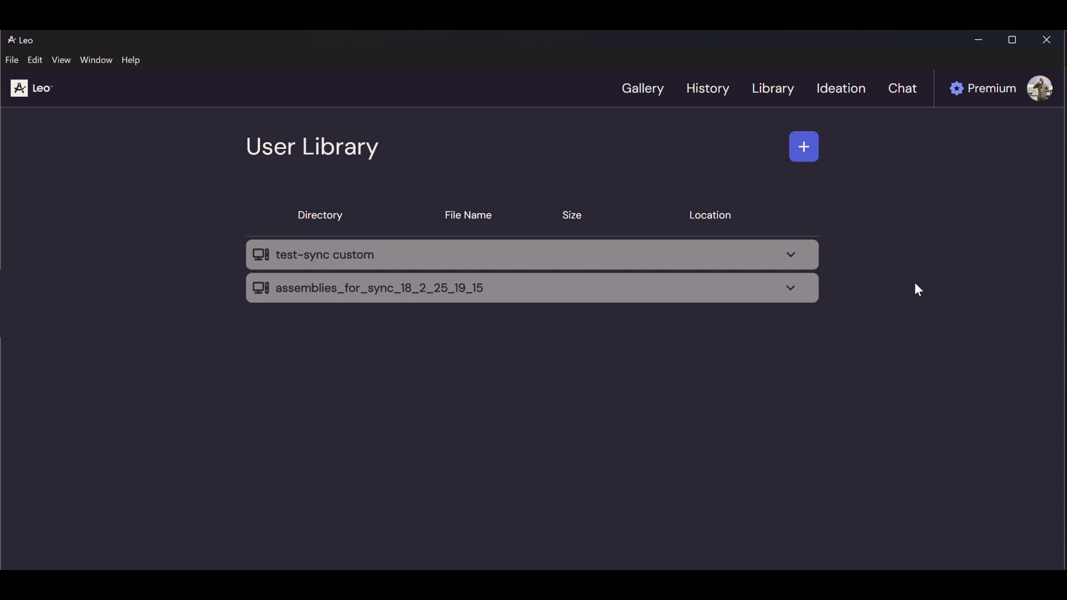